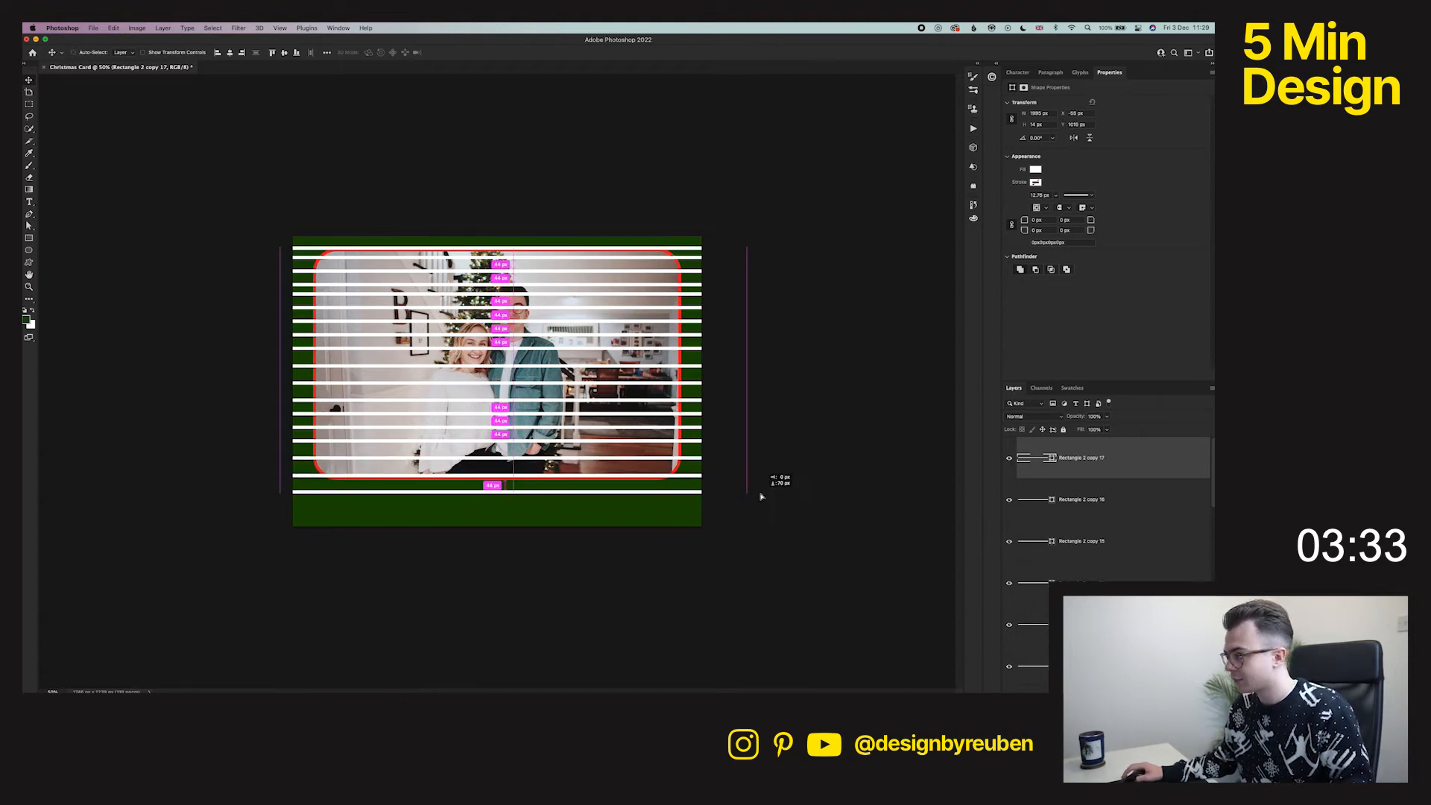
# - Distribute all the white stripe layers at even vertical spacing and group them
pyautogui.scroll(-10, 1107, 514)
pyautogui.scroll(-6, 1107, 514)
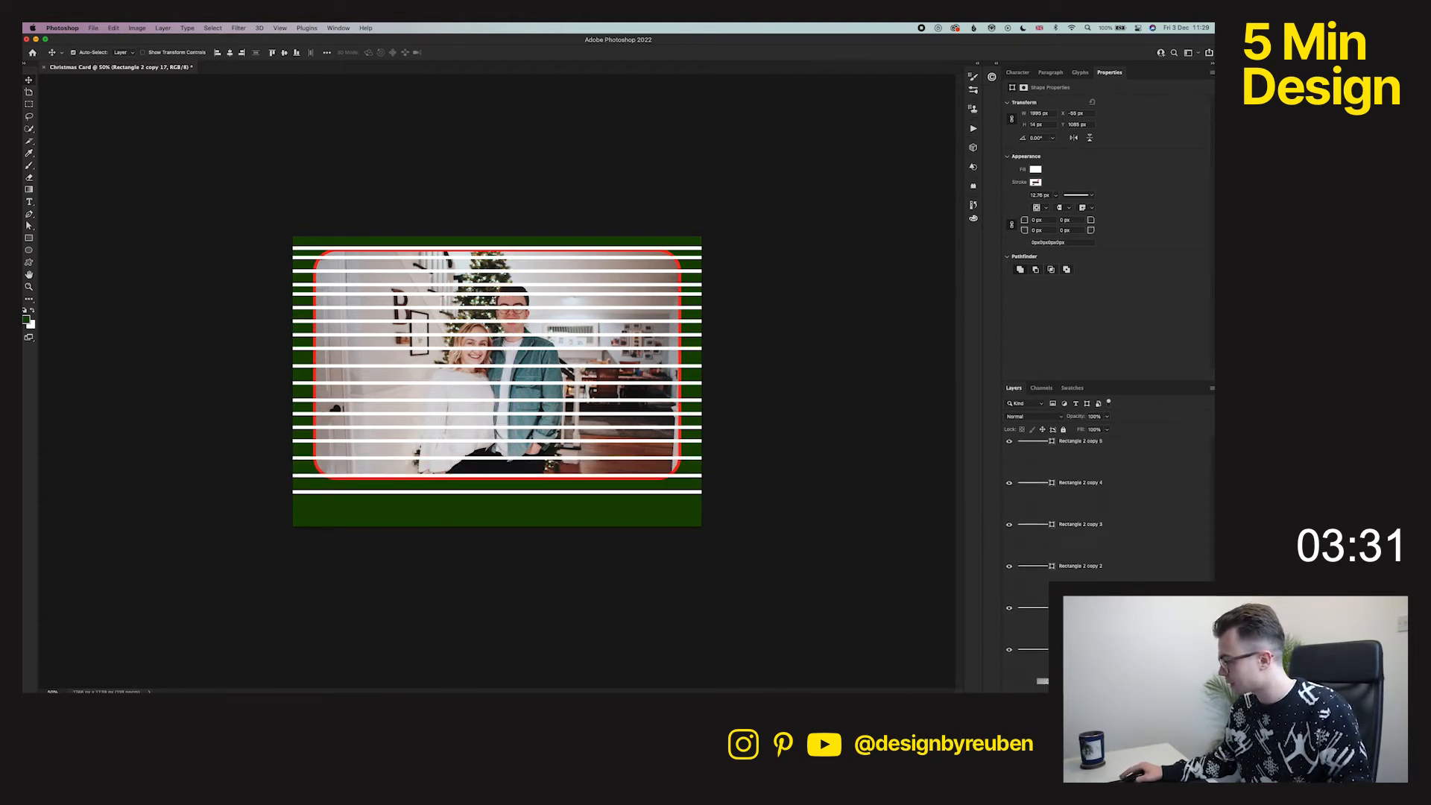
pyautogui.keyDown('shift'); pyautogui.click(1112, 579); pyautogui.keyUp('shift')
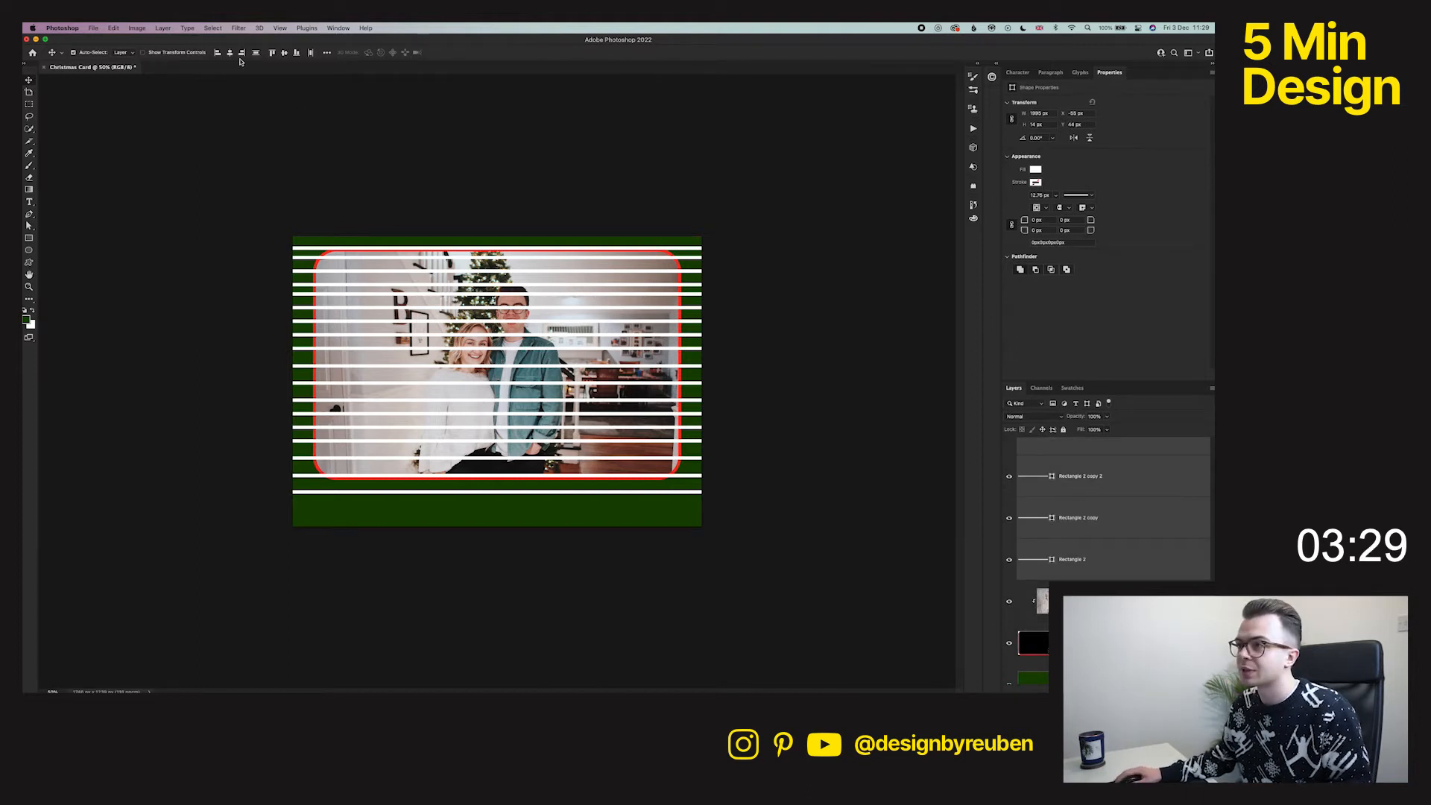
pyautogui.click(258, 53)
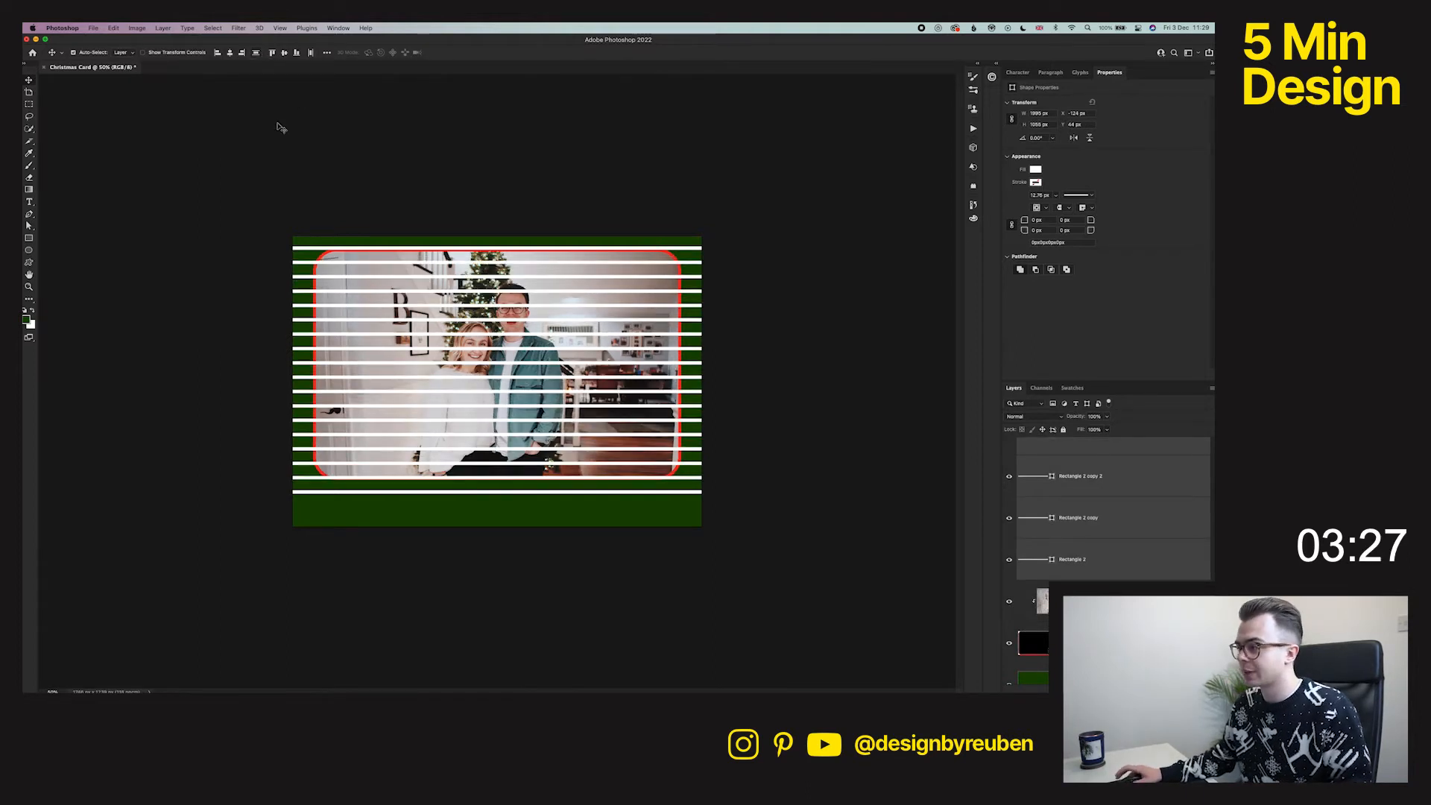
pyautogui.press('super+g')
# - Rotate the stripe group about 45° counter-clockwise so the stripes run diagonally
pyautogui.press('super+t')
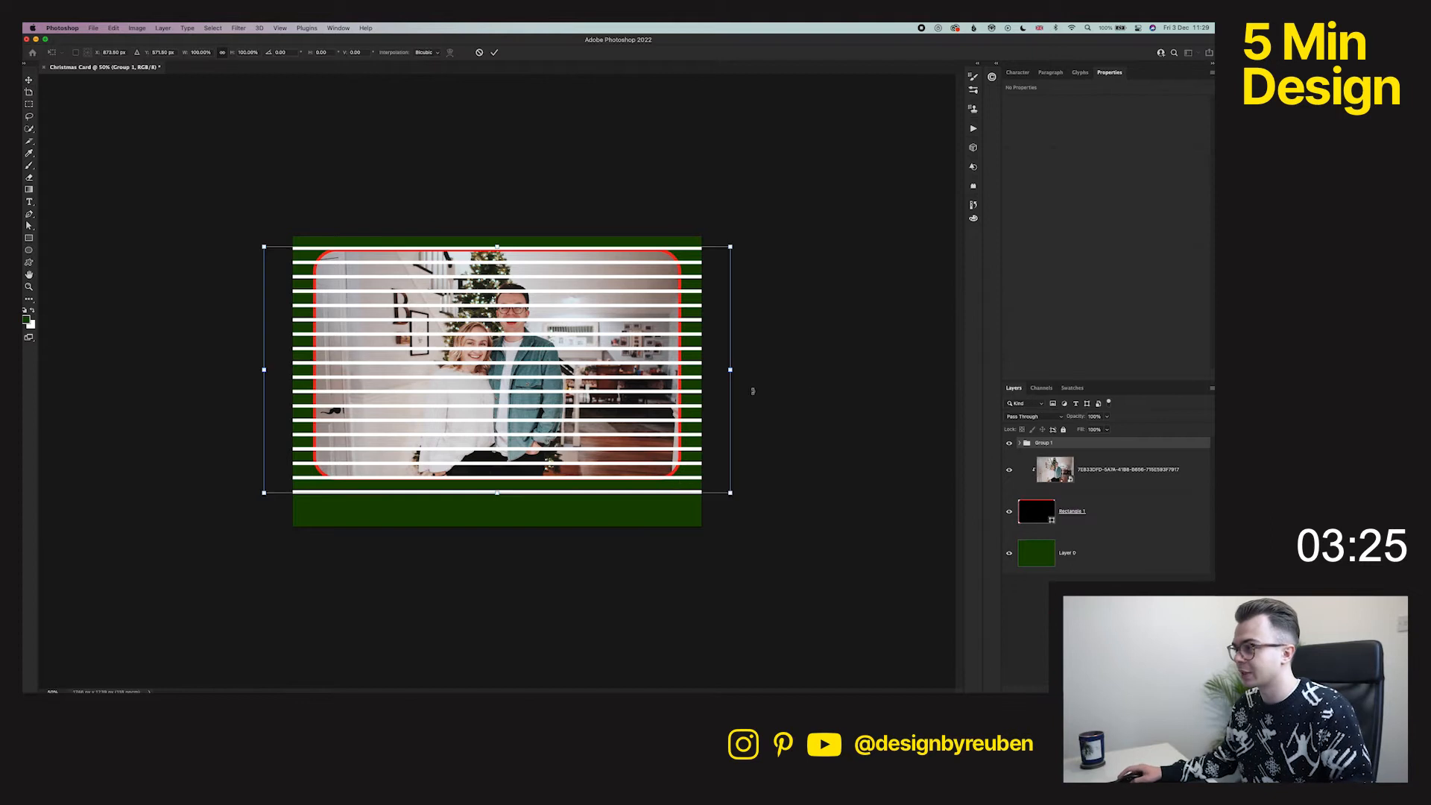
pyautogui.moveTo(783, 402); pyautogui.dragTo(699, 185)
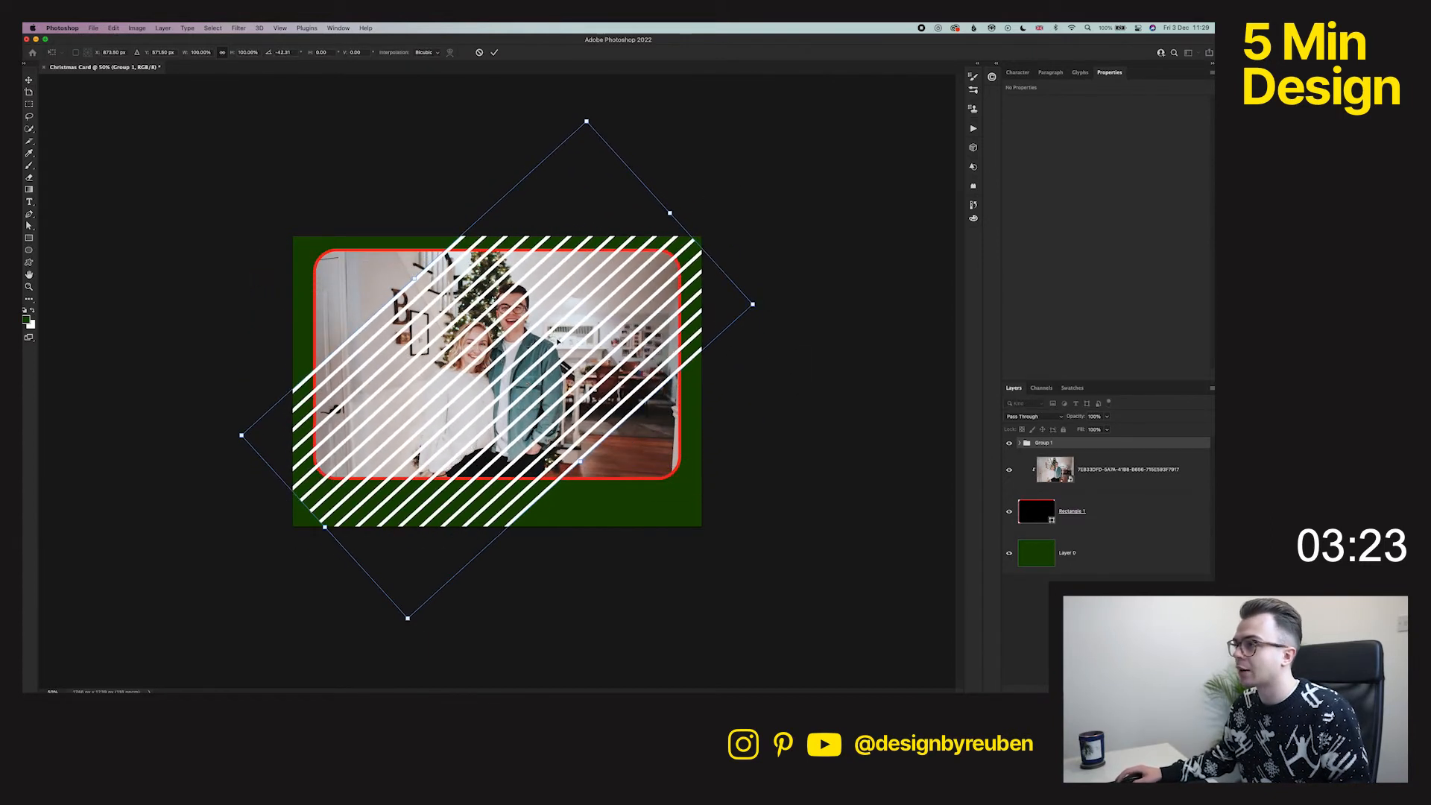
pyautogui.moveTo(829, 212); pyautogui.dragTo(804, 209)
pyautogui.click(495, 52)
# - Duplicate the diagonal stripe group to cover the rest of the card and group both sets together
pyautogui.moveTo(756, 515); pyautogui.dragTo(637, 425)
pyautogui.keyDown('shift'); pyautogui.click(1095, 454); pyautogui.keyUp('shift')
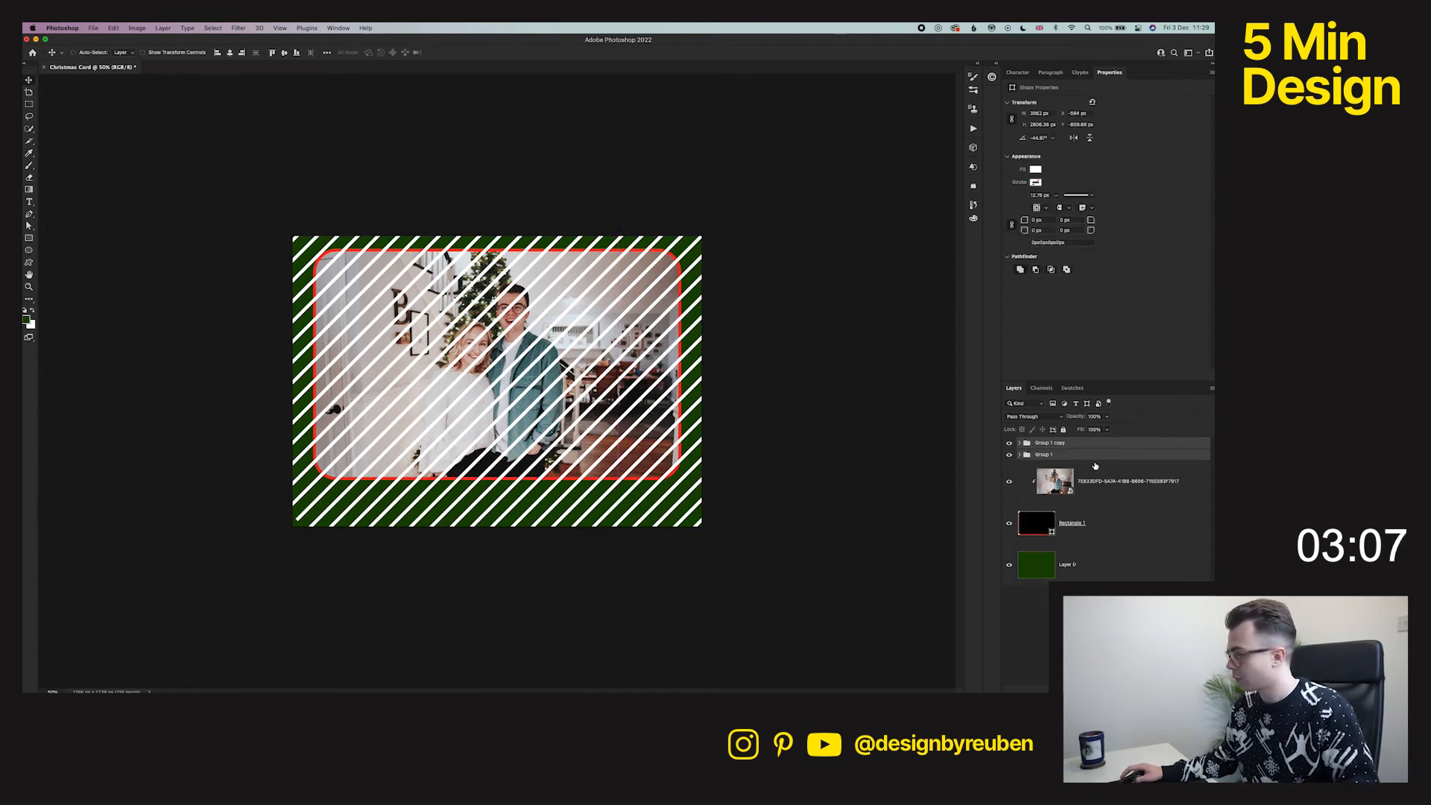
pyautogui.press('super+g')
# - Duplicate the rounded photo frame rectangle, place the copy above the photo, and set its fill to none
pyautogui.click(1107, 504)
pyautogui.moveTo(1101, 508); pyautogui.dragTo(1099, 453)
pyautogui.click(1036, 169)
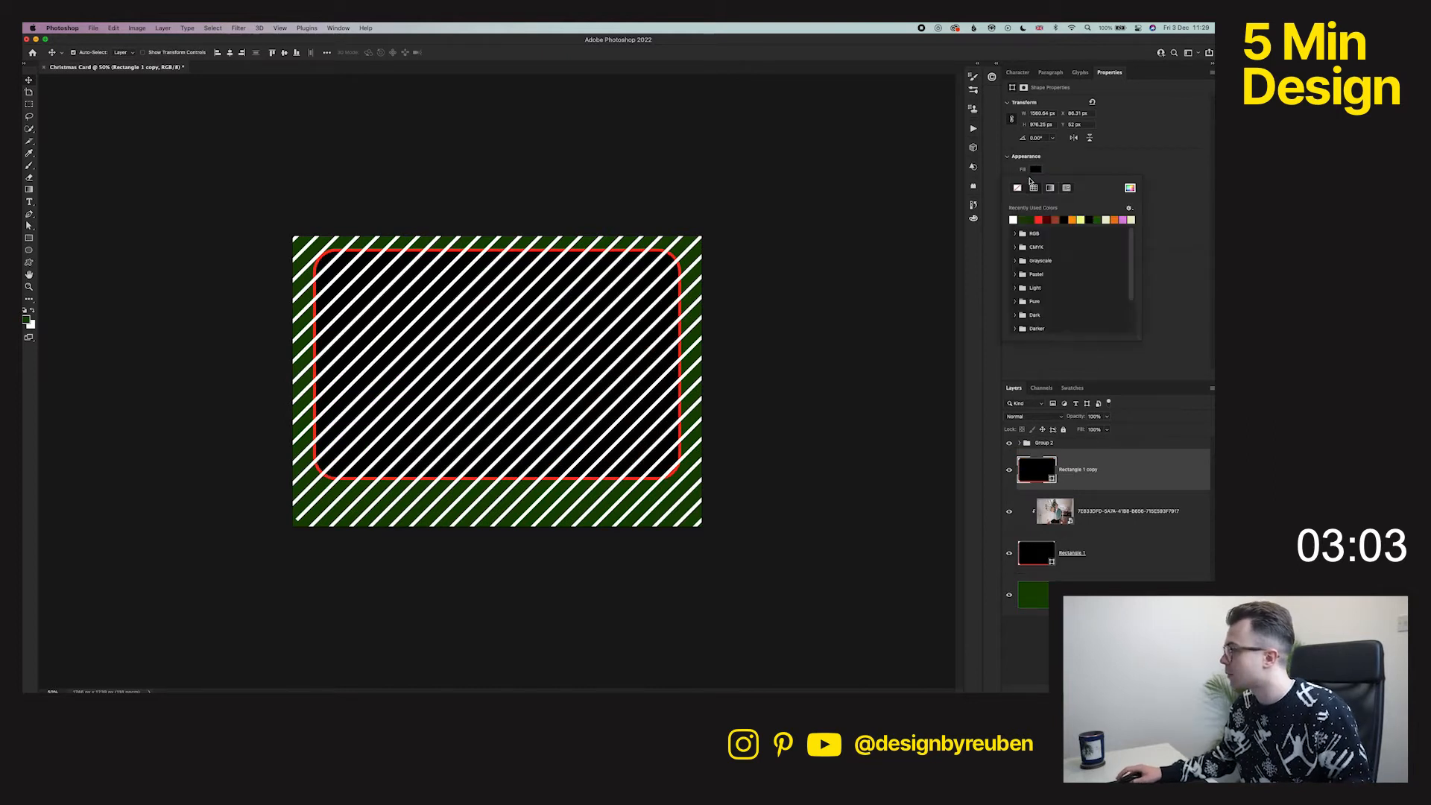
pyautogui.click(1019, 189)
pyautogui.click(1054, 173)
# - Convert the combined stripe group to a smart object and clip it to the unfilled rectangle copy
pyautogui.click(1116, 442)
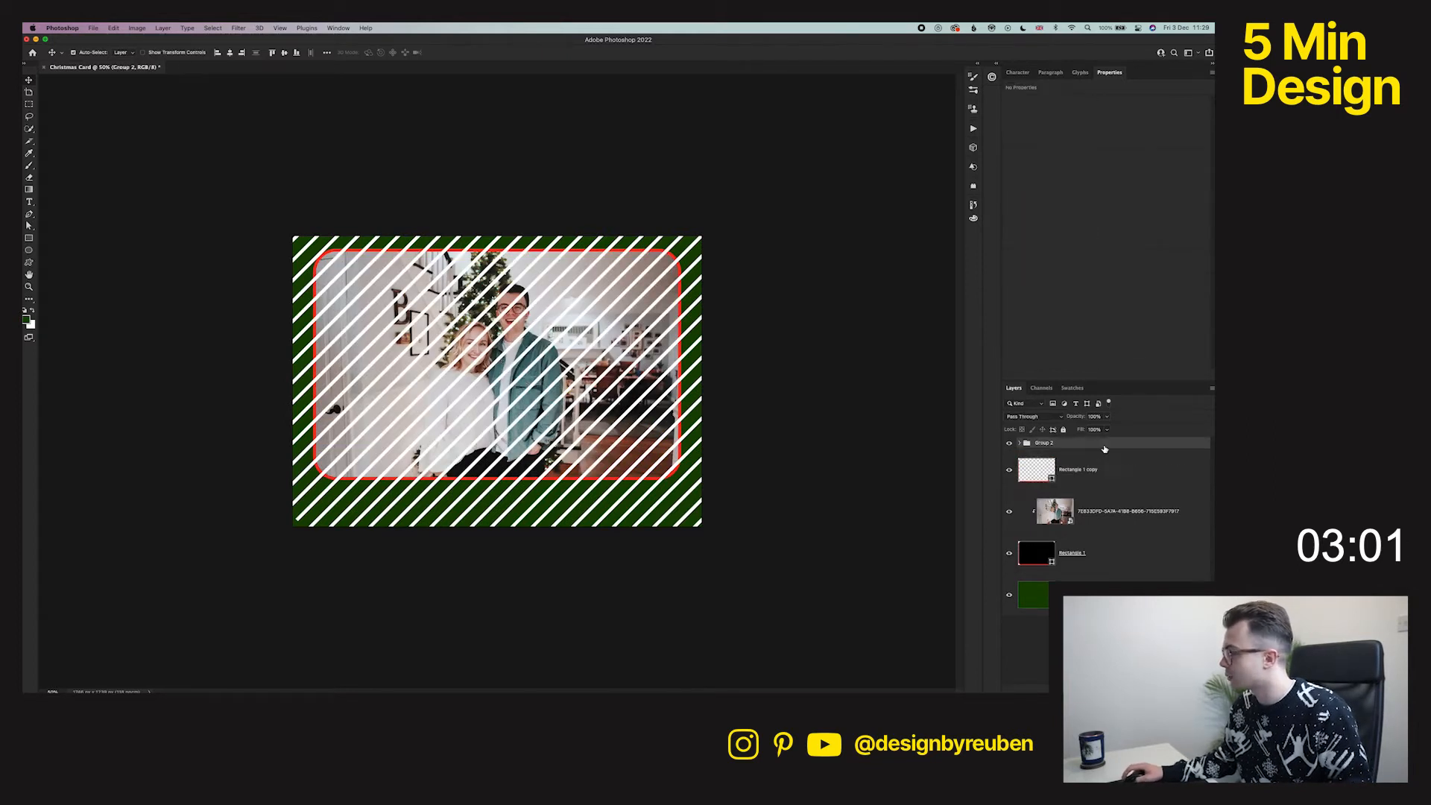
pyautogui.rightClick(1116, 441)
pyautogui.click(1089, 446)
pyautogui.rightClick(1089, 445)
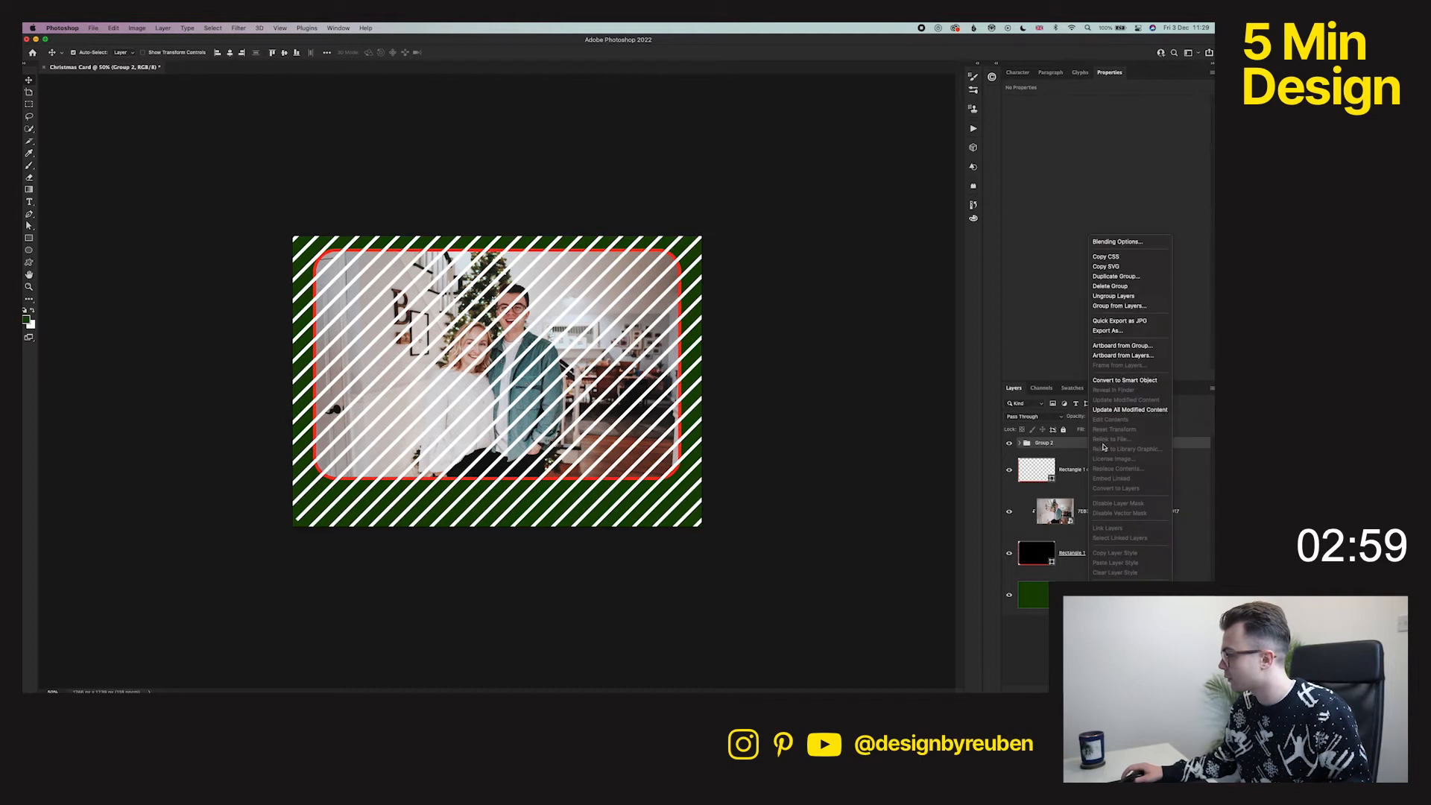
pyautogui.click(1127, 381)
pyautogui.rightClick(1039, 458)
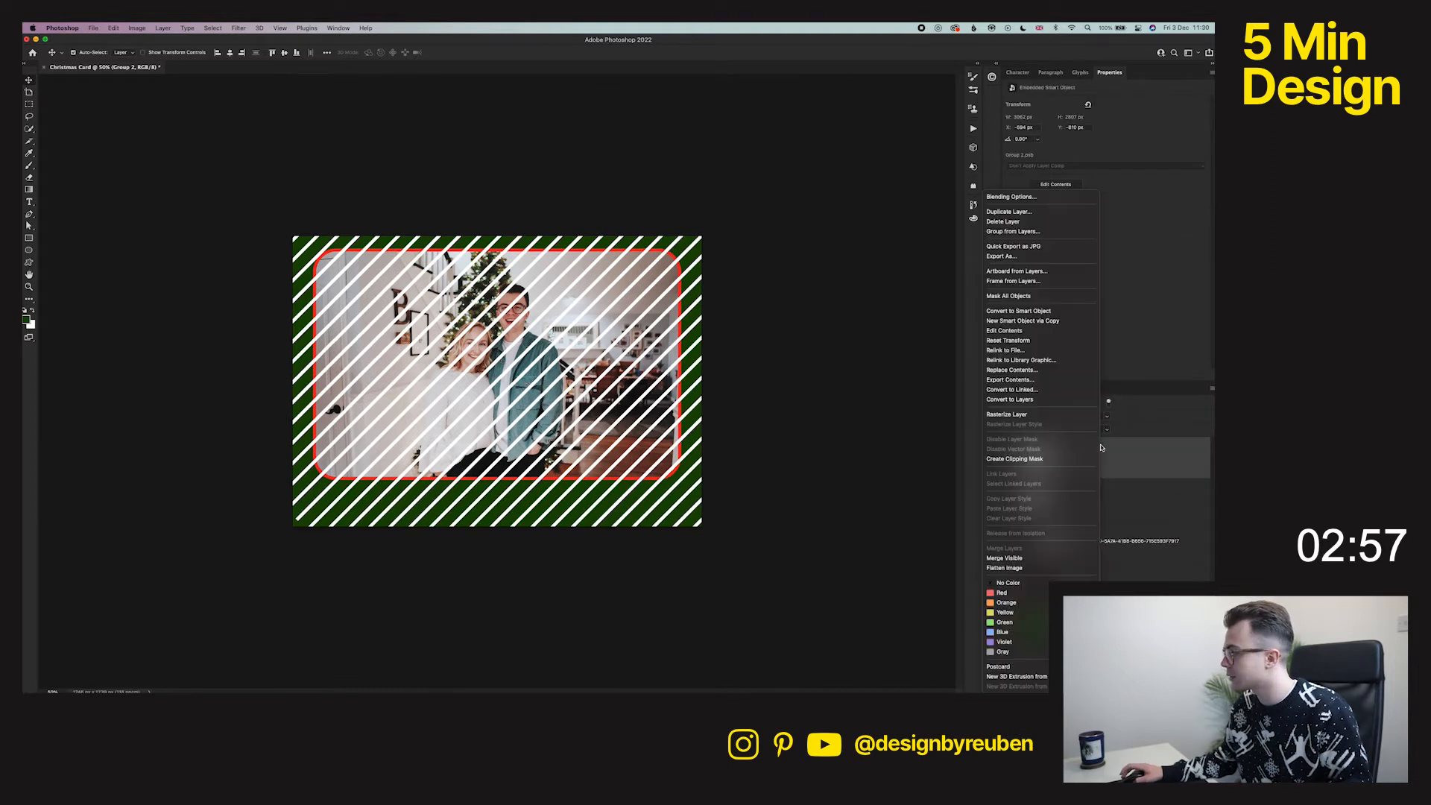
pyautogui.click(1036, 459)
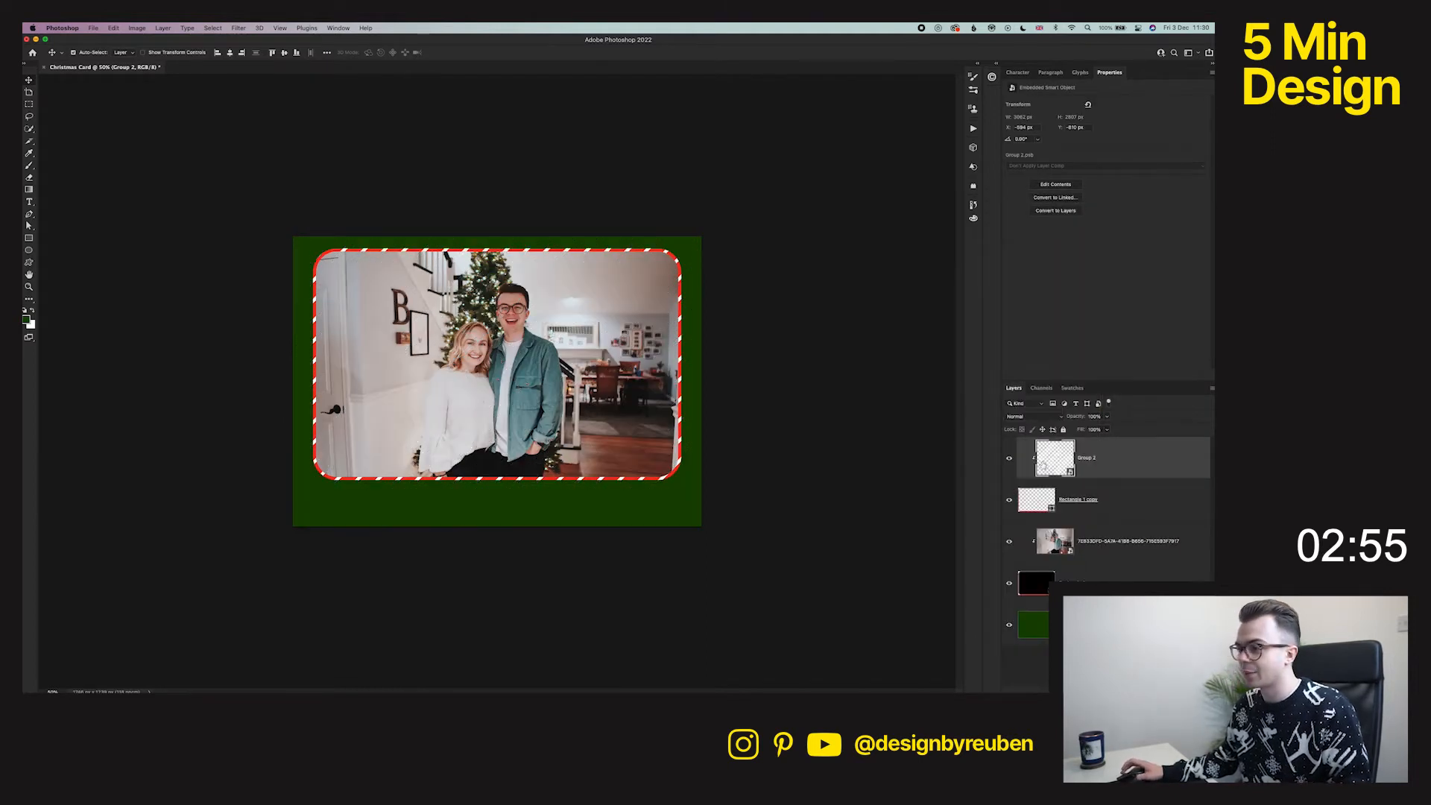
# - Scale up the clipped stripe pattern to make the candy-cane stripes on the border larger
pyautogui.hotkey('ctrl', 't')
pyautogui.moveTo(870, 375); pyautogui.dragTo(939, 375)
pyautogui.click(480, 53)
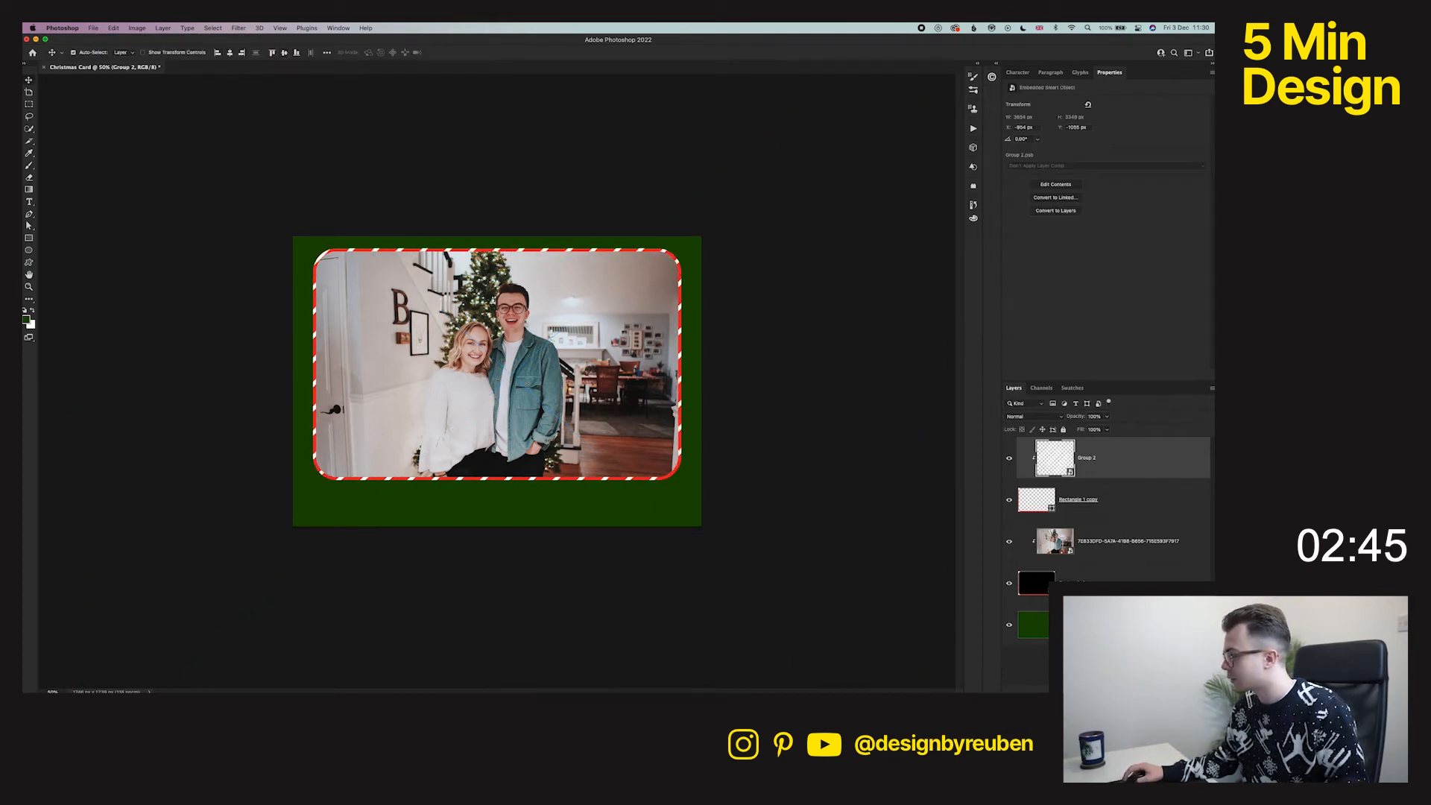
# - Shorten both rounded frame rectangles by raising their bottom edge to make more room below the photo
pyautogui.click(1088, 578)
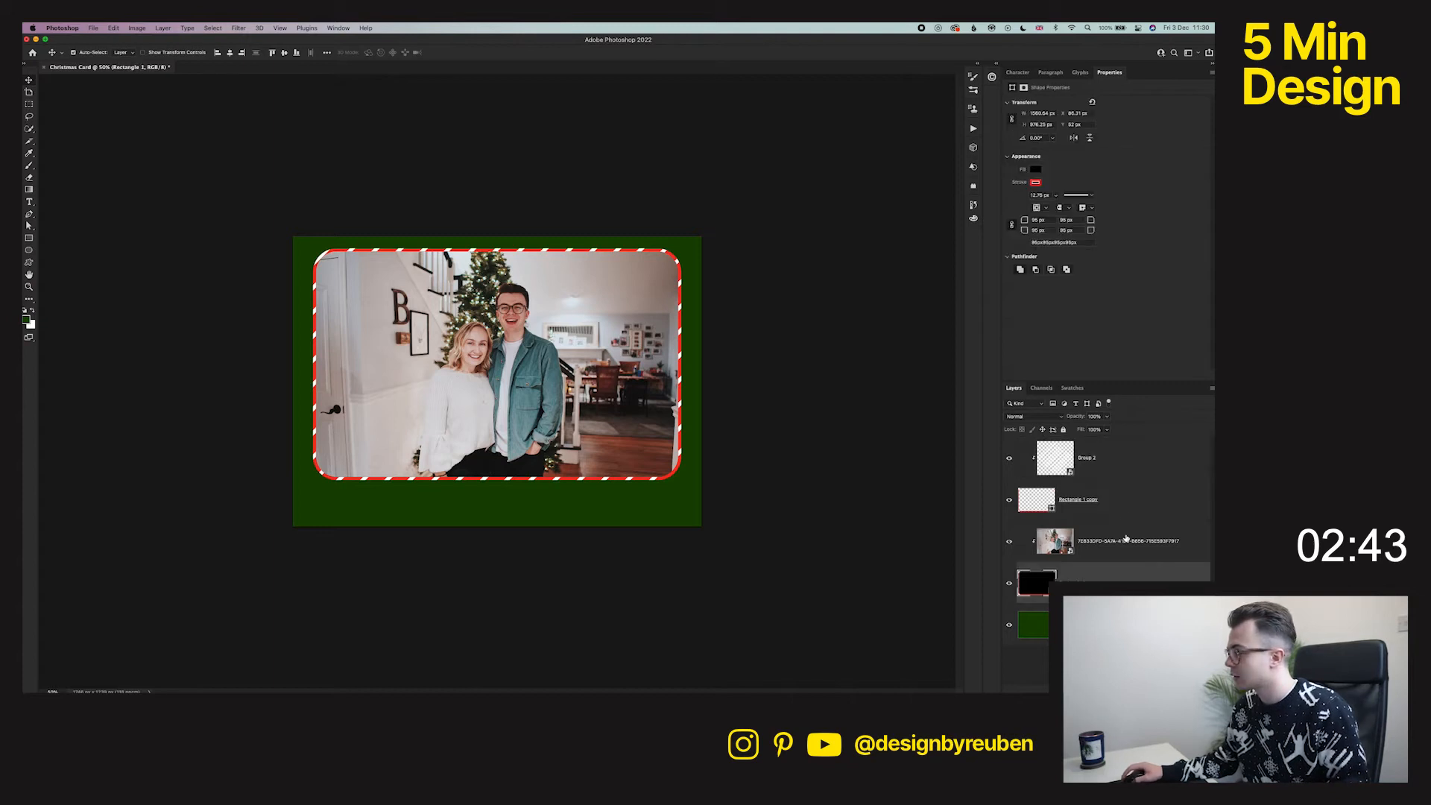
pyautogui.click(1118, 506)
pyautogui.press('super+t')
pyautogui.moveTo(501, 478); pyautogui.dragTo(502, 463)
pyautogui.click(494, 53)
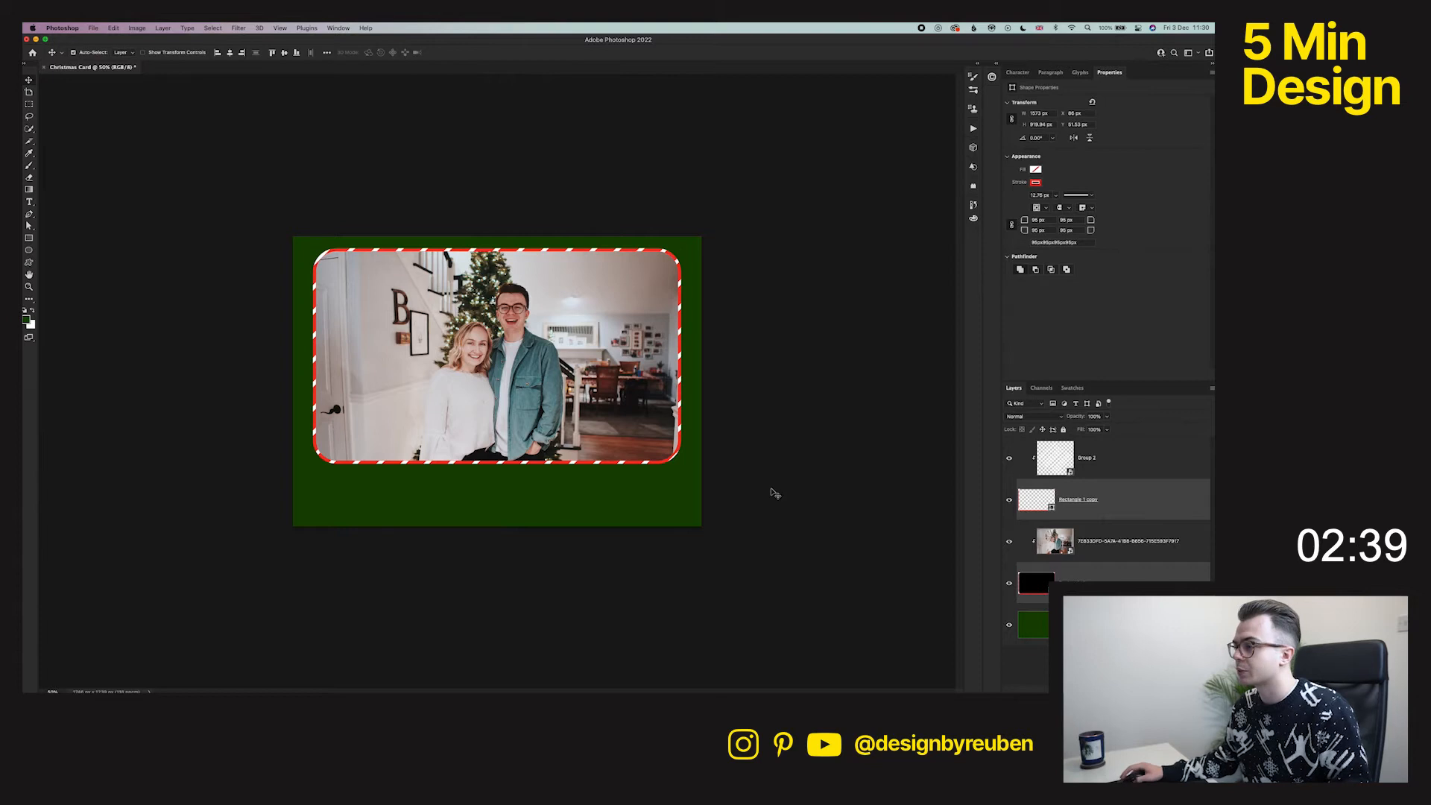
# - Add a white Poppins Bold heading reading SEASONS GREETINGS on the green area below the photo
pyautogui.click(1133, 510)
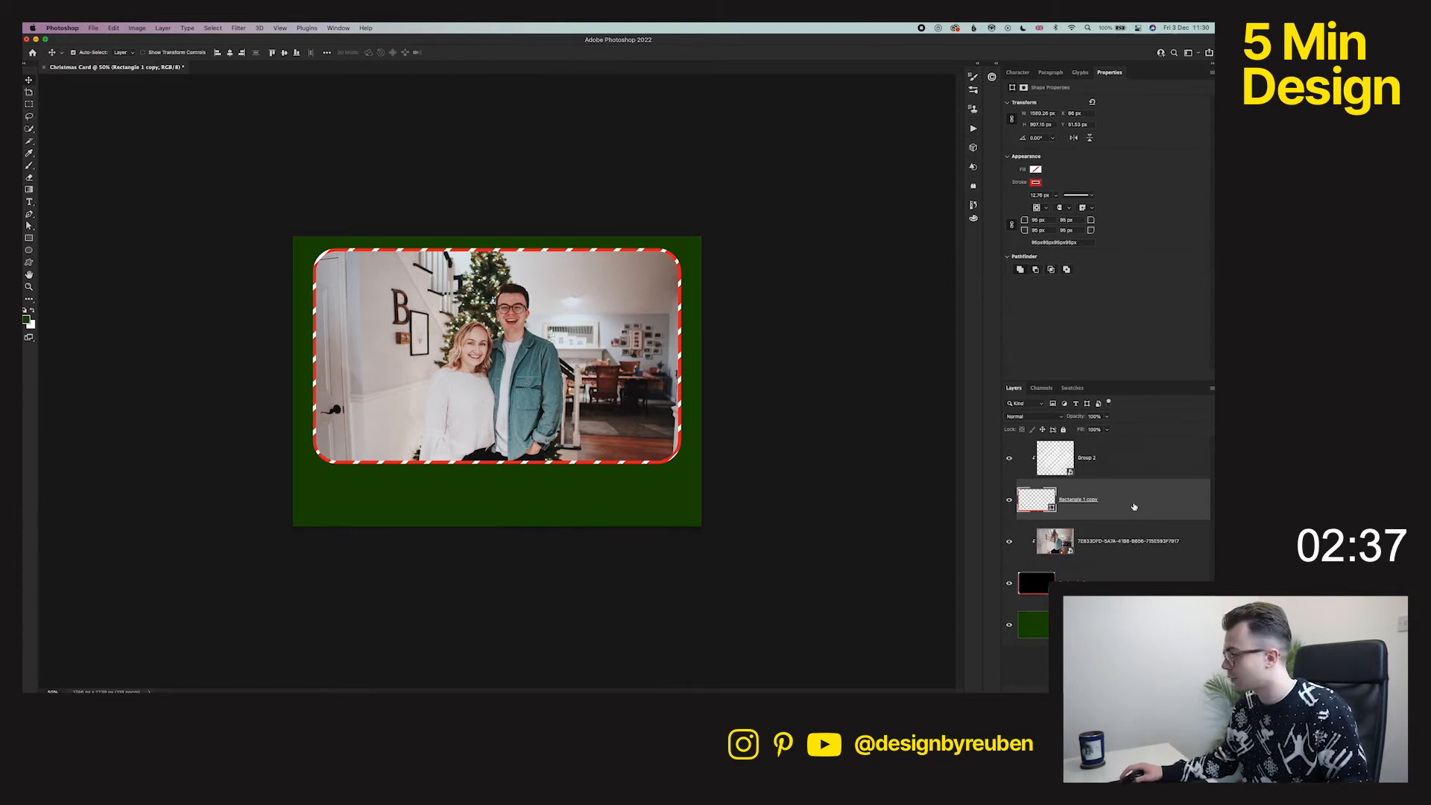
pyautogui.click(1033, 624)
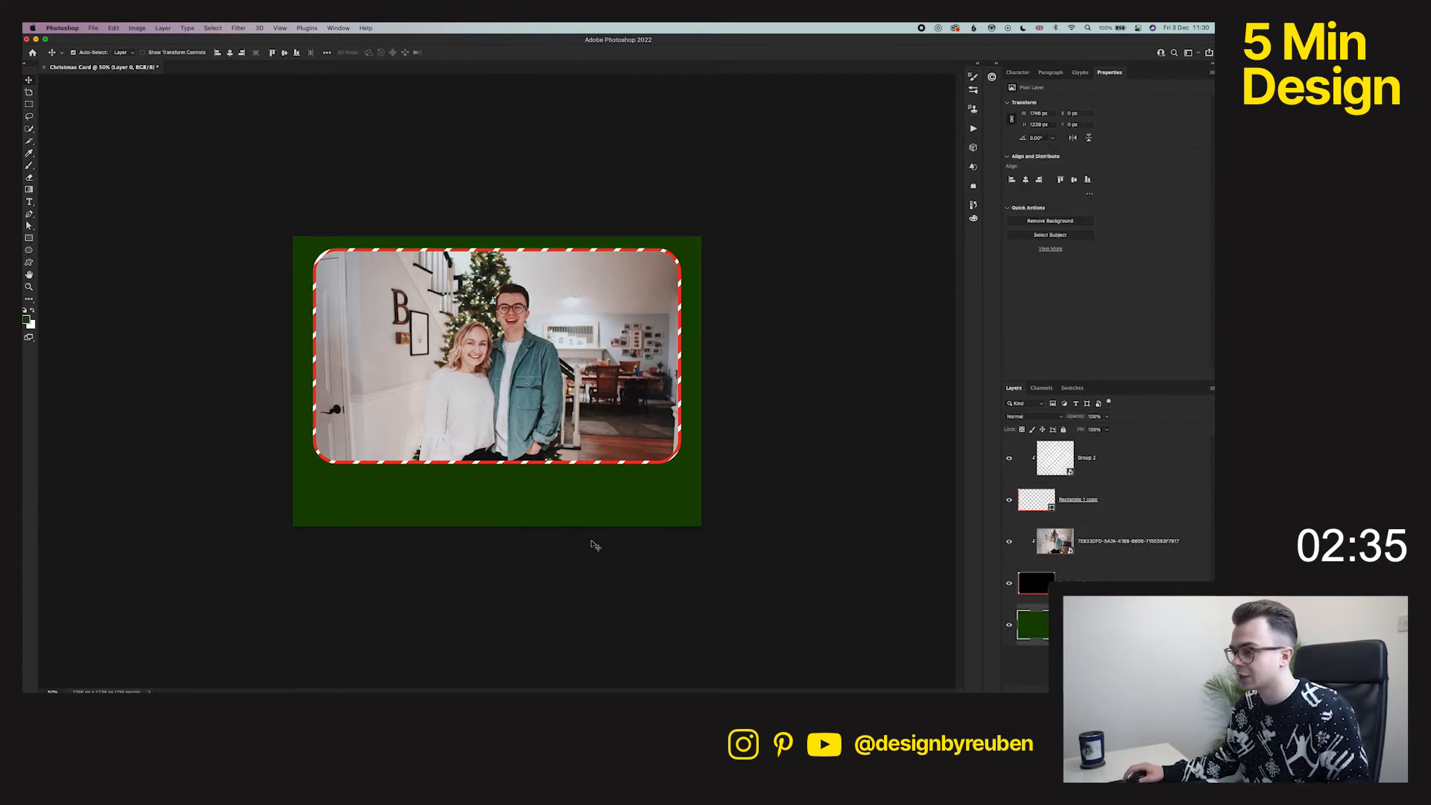
pyautogui.press('t')
pyautogui.click(374, 490)
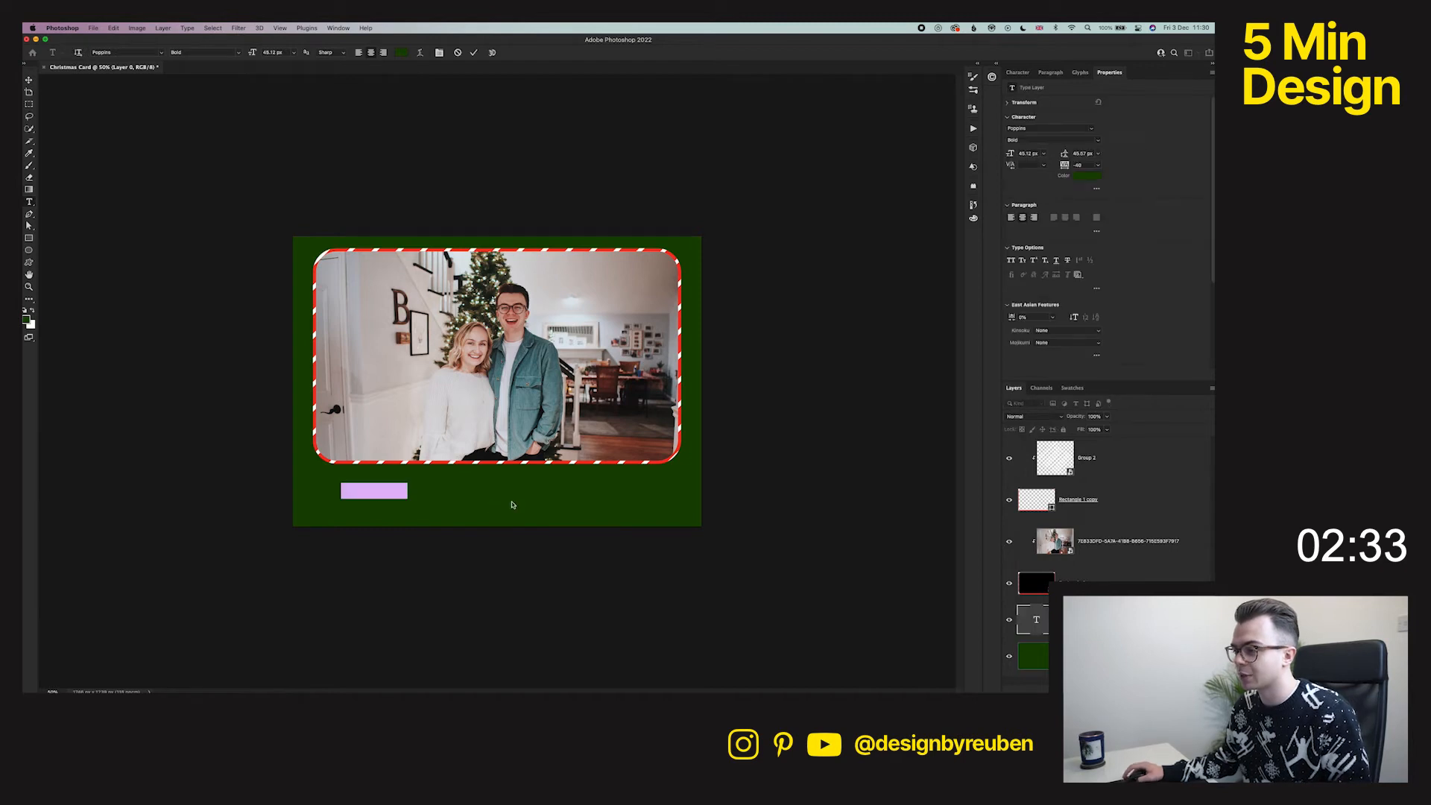
pyautogui.click(1087, 175)
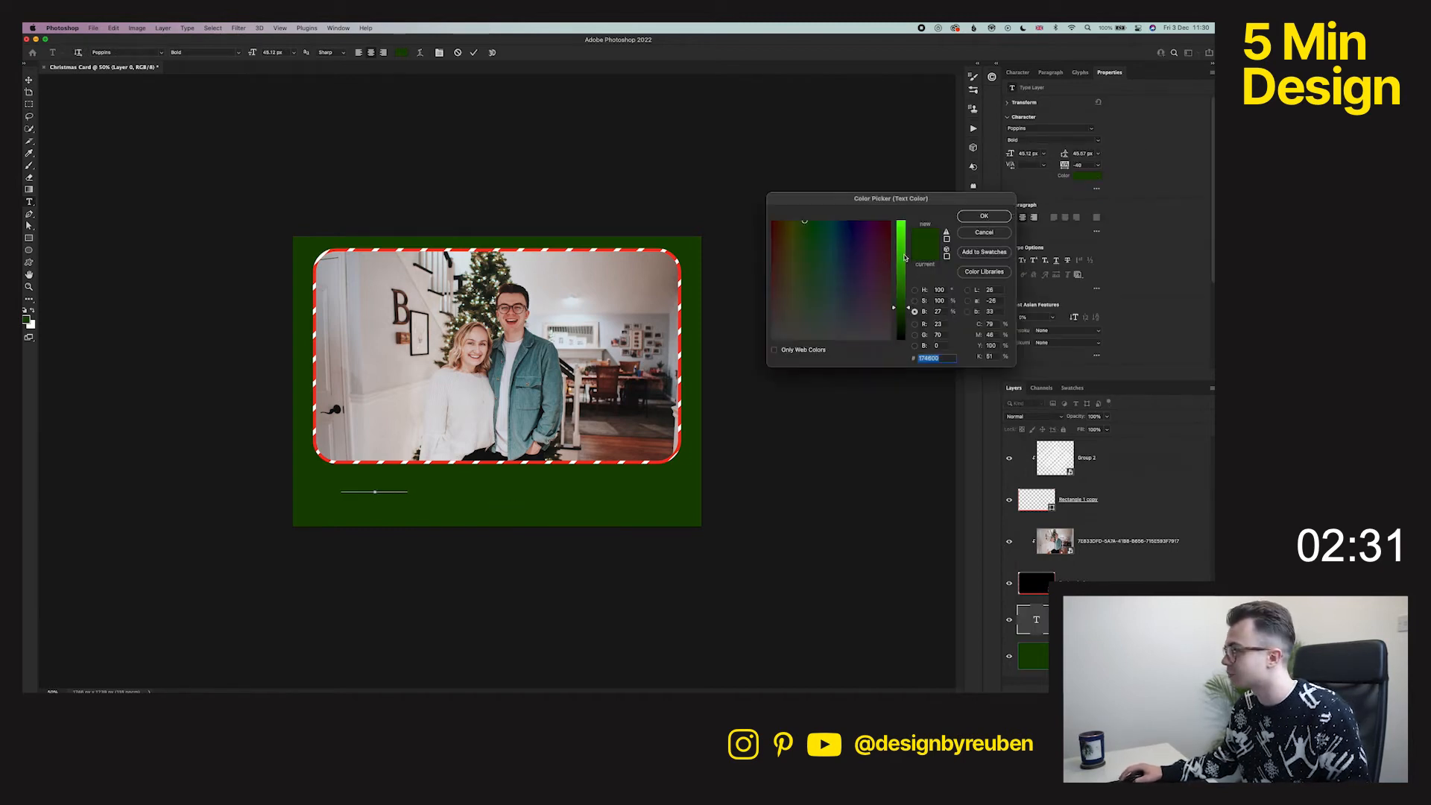
pyautogui.moveTo(903, 257); pyautogui.dragTo(901, 221)
pyautogui.click(773, 339)
pyautogui.click(987, 214)
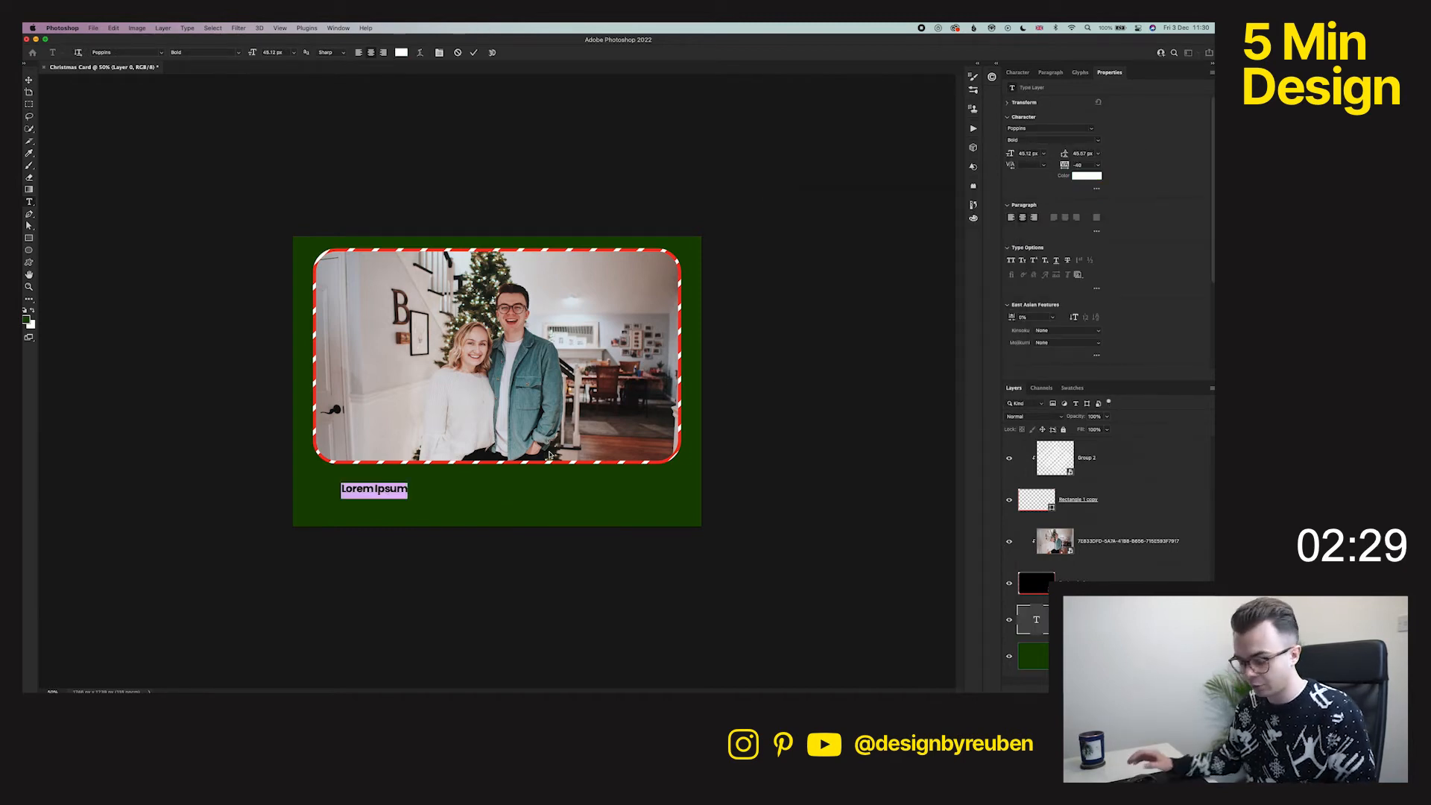
pyautogui.write('SEASONS GREETINGS')
pyautogui.hotkey('ctrl', 'Return')
# - Scale the heading to sit beneath the photo from its left edge and place a duplicate slightly below it
pyautogui.hotkey('ctrl', 't')
pyautogui.moveTo(425, 491); pyautogui.dragTo(670, 490)
pyautogui.press('Return')
pyautogui.moveTo(545, 440); pyautogui.dragTo(534, 445)
pyautogui.hotkey('ctrl', 't')
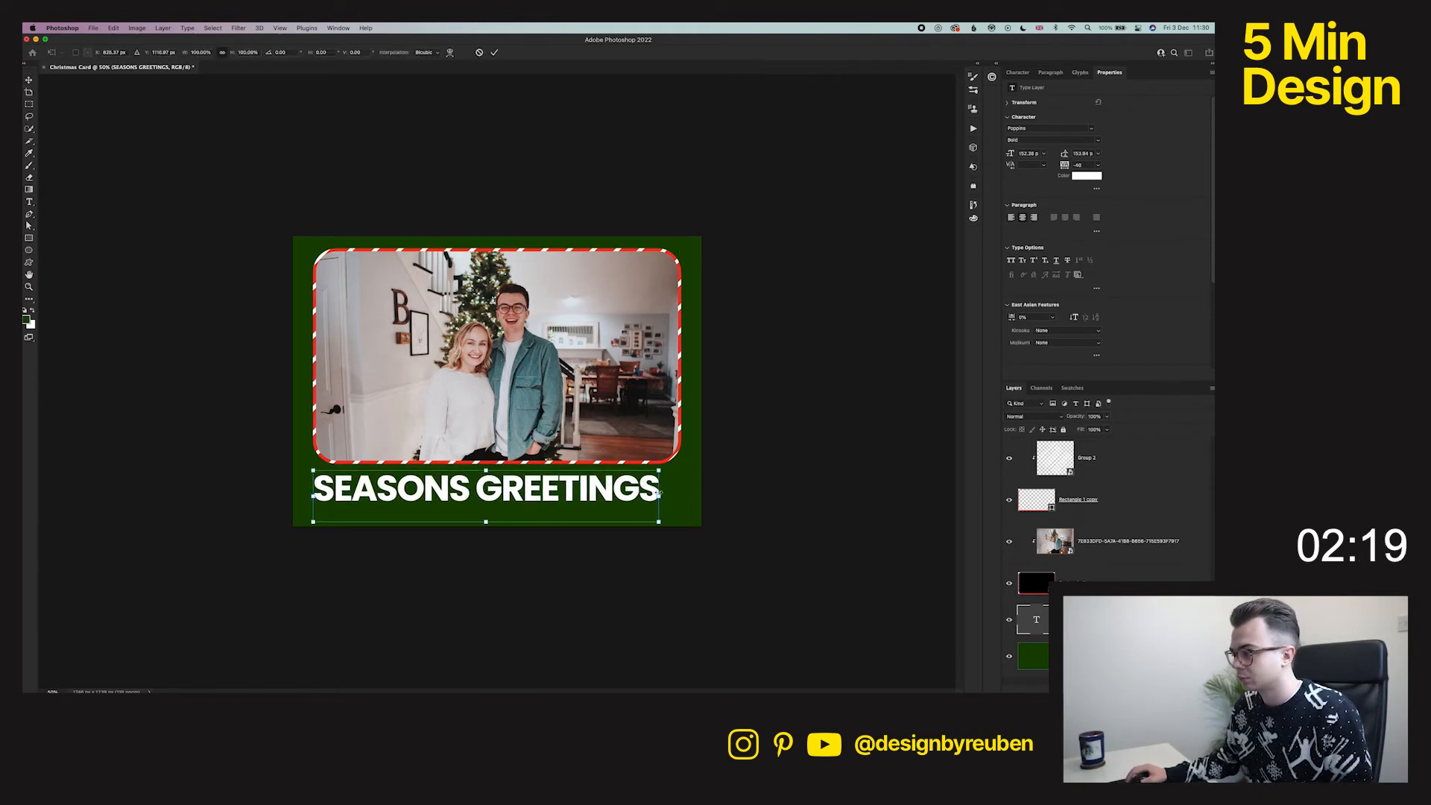
pyautogui.moveTo(659, 492); pyautogui.dragTo(601, 492)
pyautogui.press('Return')
pyautogui.moveTo(550, 336); pyautogui.dragTo(551, 330)
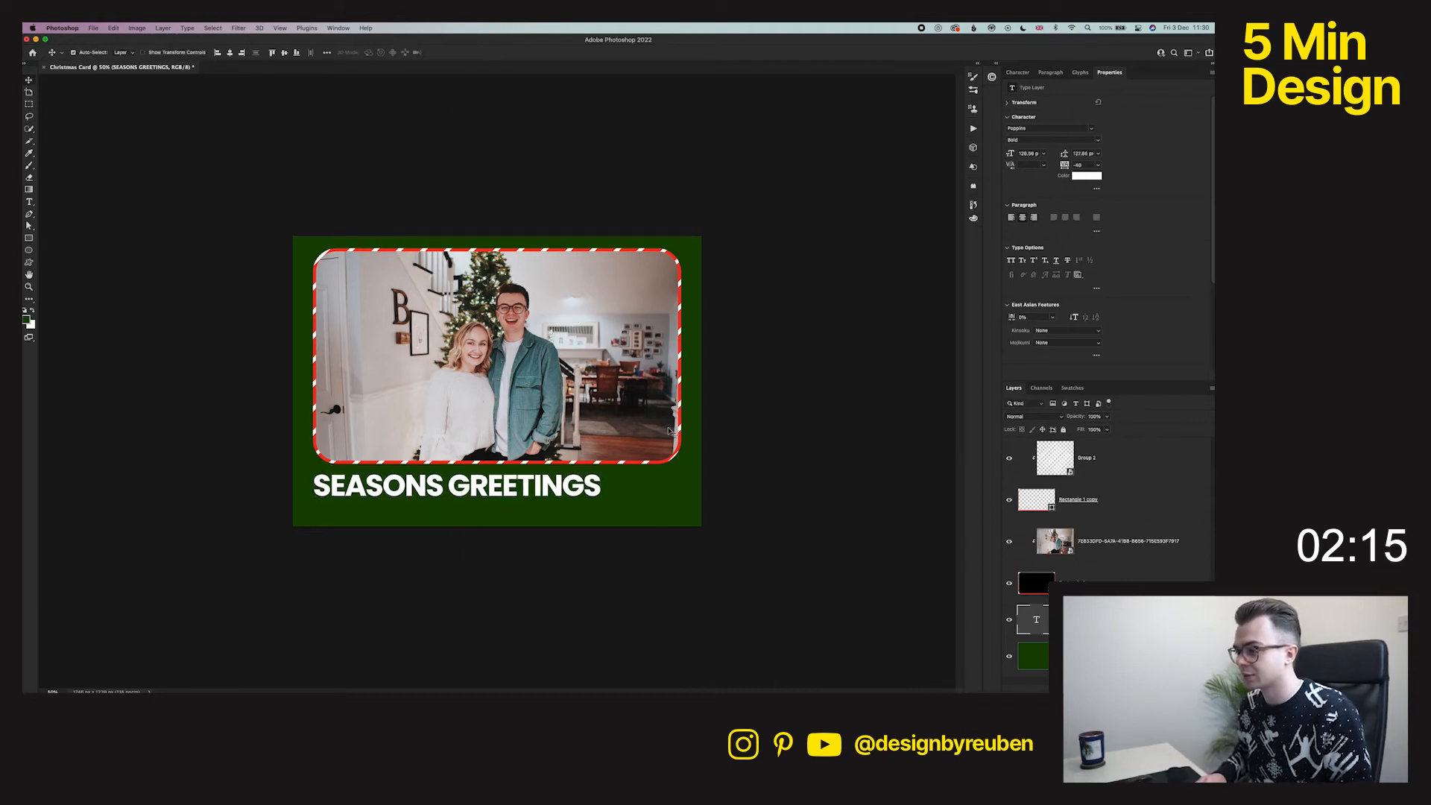
pyautogui.keyDown('alt'); pyautogui.moveTo(595, 491); pyautogui.dragTo(621, 508); pyautogui.keyUp('alt')
pyautogui.press('t')
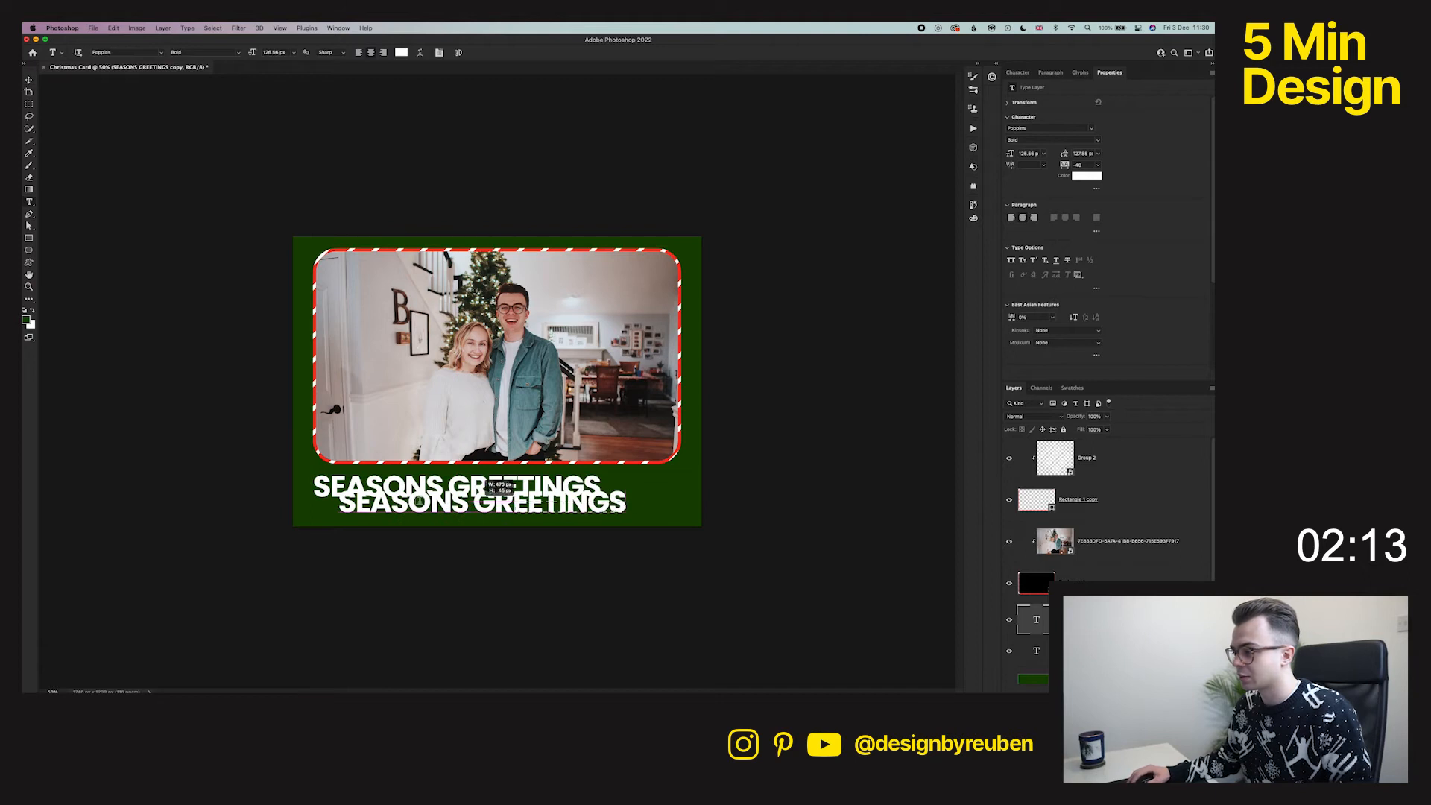
pyautogui.moveTo(376, 493); pyautogui.dragTo(628, 517)
pyautogui.click(29, 80)
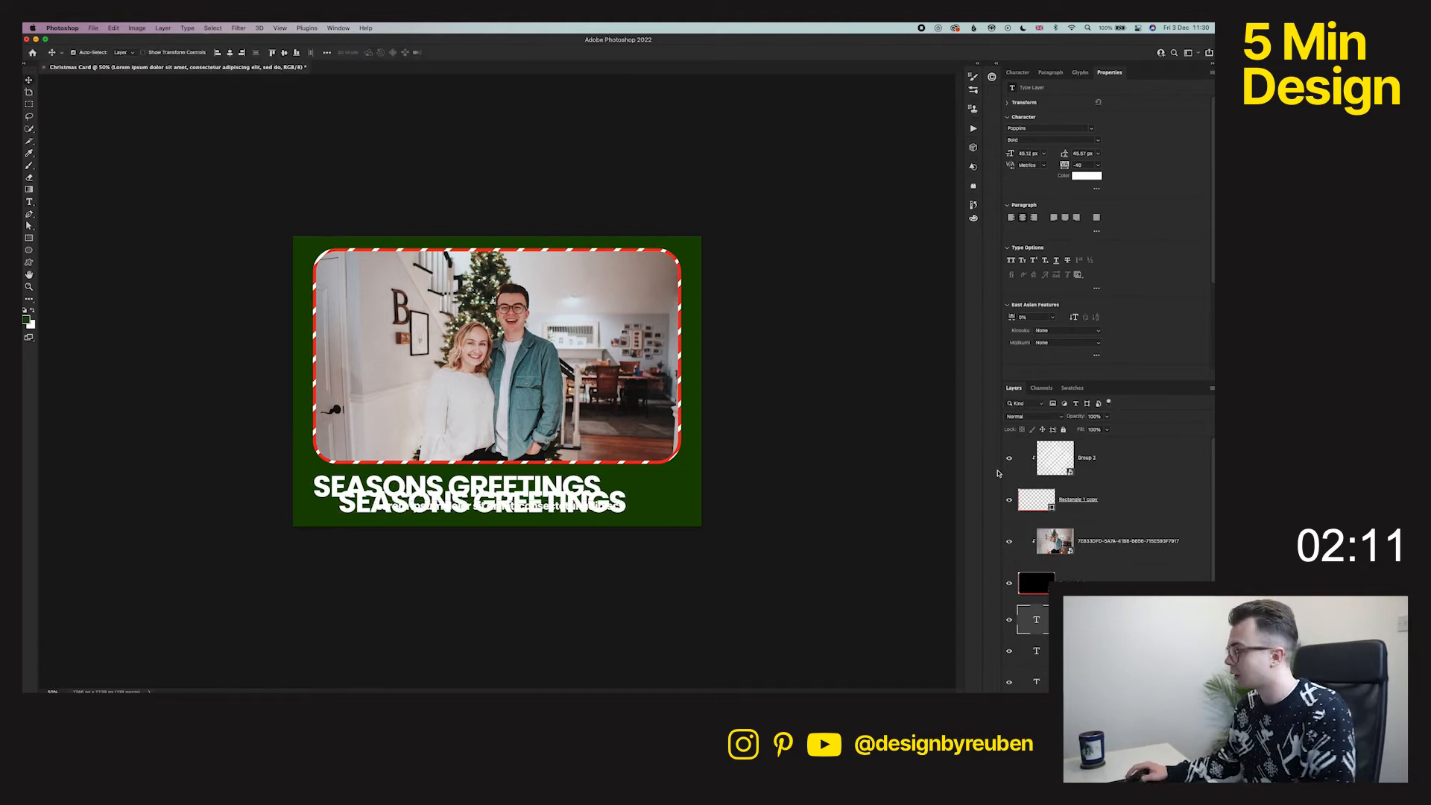
pyautogui.press('Delete')
# - Replace the duplicated heading's text with FROM THE
pyautogui.doubleClick(596, 511)
pyautogui.hotkey('ctrl', 'a')
pyautogui.write('FROM THE')
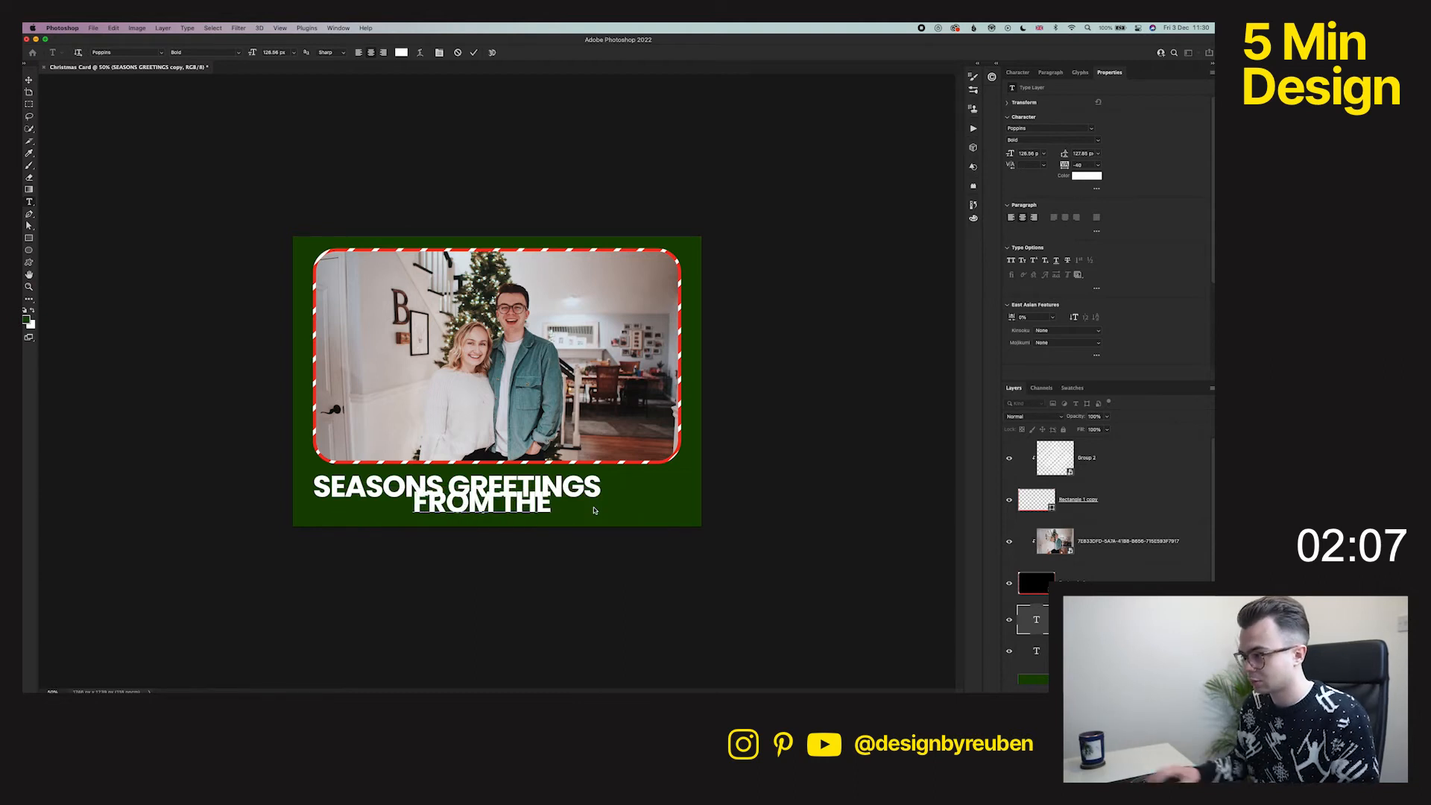
pyautogui.click(28, 79)
# - Shrink the FROM THE text and place it beneath the right end of the heading
pyautogui.press('super+t')
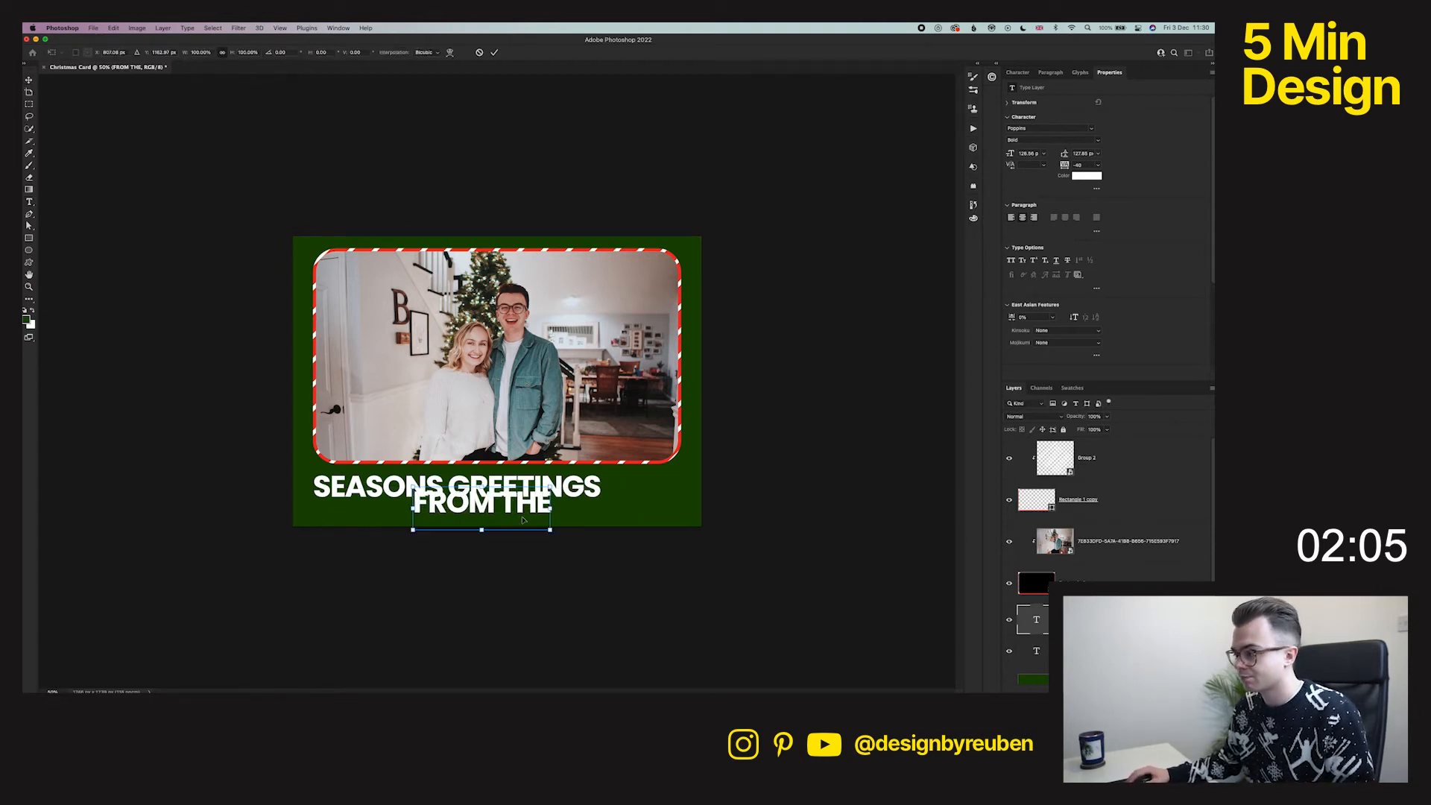
pyautogui.moveTo(551, 507); pyautogui.dragTo(472, 504)
pyautogui.click(494, 53)
pyautogui.moveTo(488, 385); pyautogui.dragTo(618, 386)
# - Add a separate text line with the family's surname to the right of the heading
pyautogui.press('t')
pyautogui.click(654, 494)
pyautogui.write('ROHARD')
pyautogui.press('BackSpace')
pyautogui.press('BackSpace')
pyautogui.write('ohards')
# - Set the surname text in the Luminaire Script font with tracking 0
pyautogui.doubleClick(654, 492)
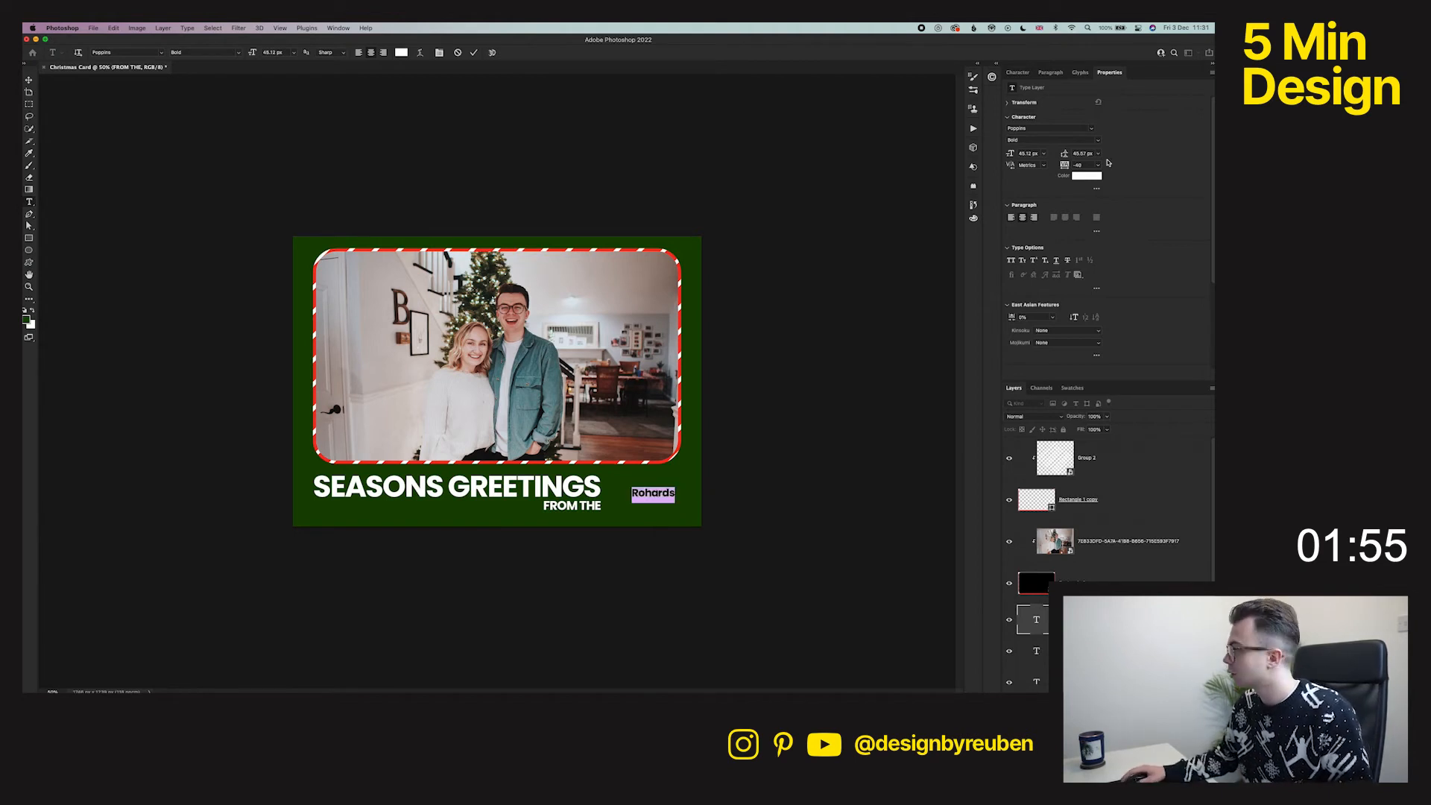
pyautogui.click(1092, 128)
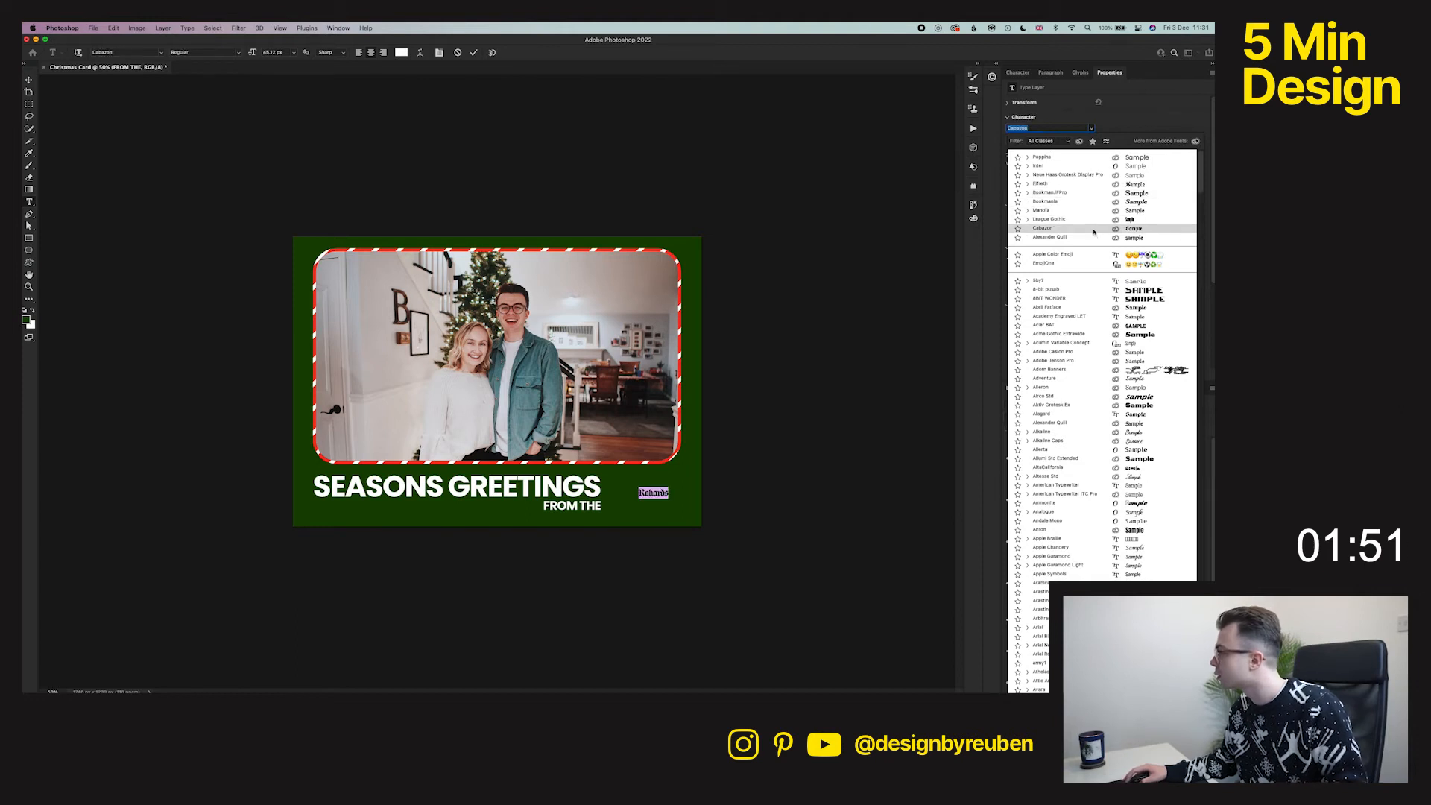
pyautogui.write('lum')
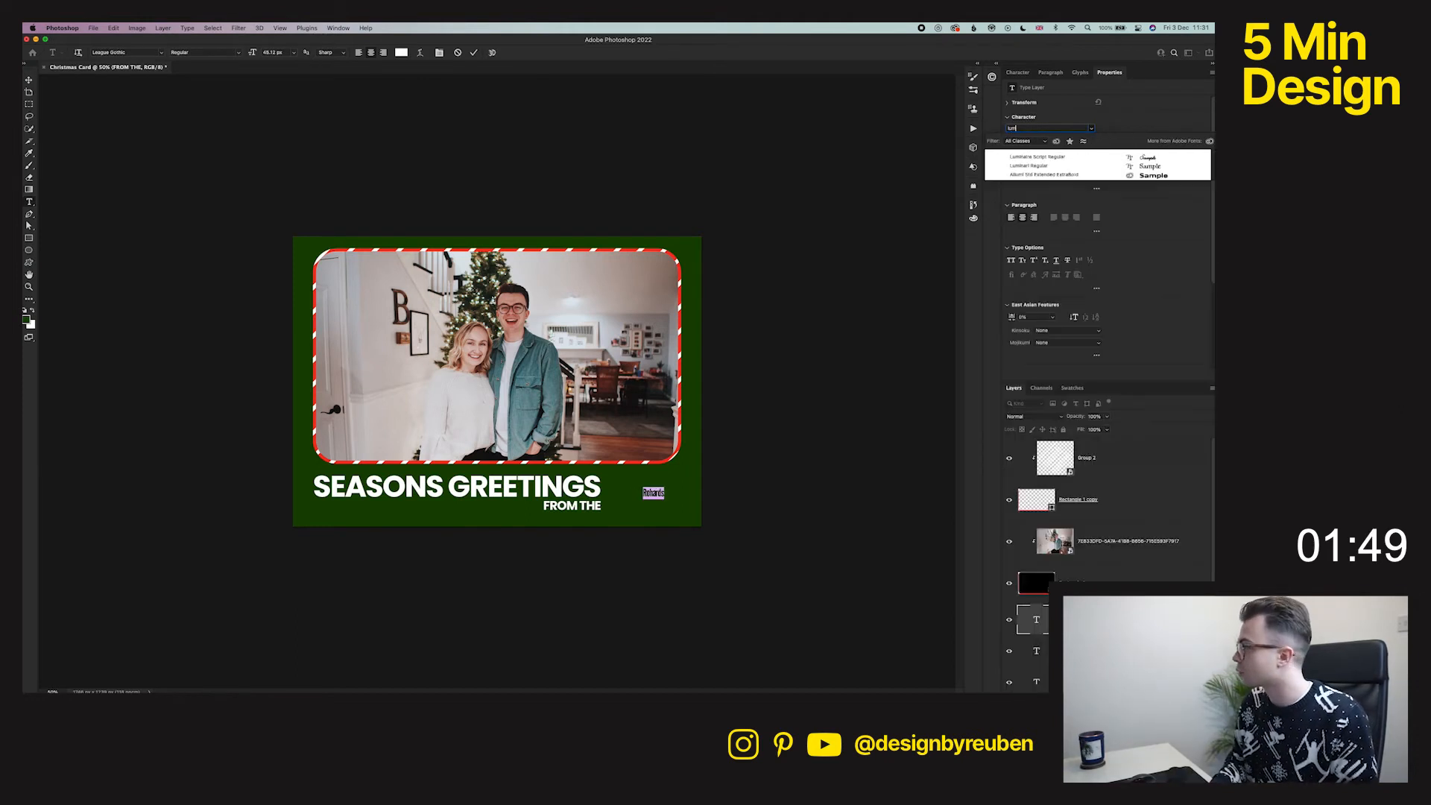
pyautogui.click(1037, 157)
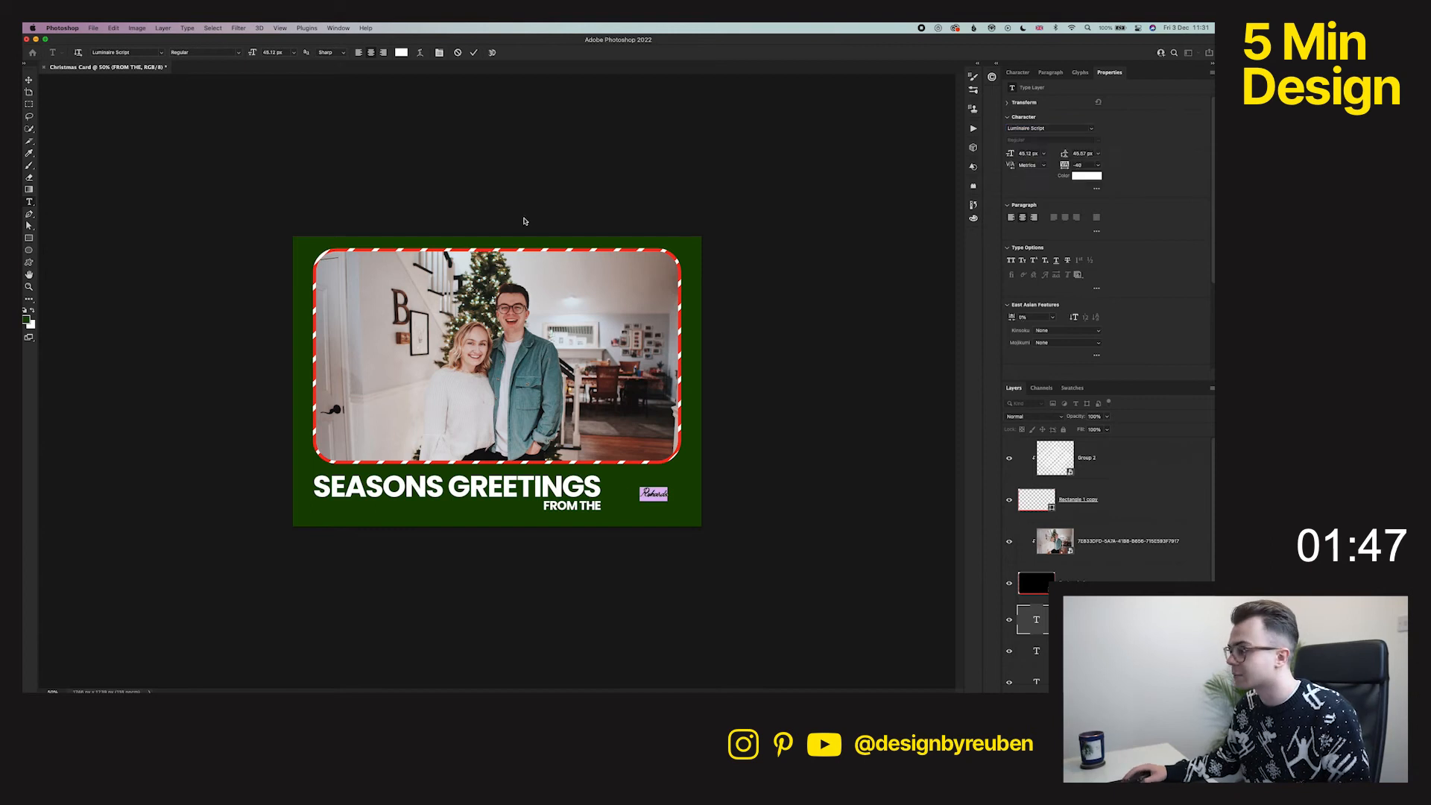
pyautogui.write('0')
pyautogui.press('super+Return')
# - Enlarge the script surname and tilt it slightly counter-clockwise beside the heading
pyautogui.press('super+t')
pyautogui.moveTo(674, 489); pyautogui.dragTo(699, 464)
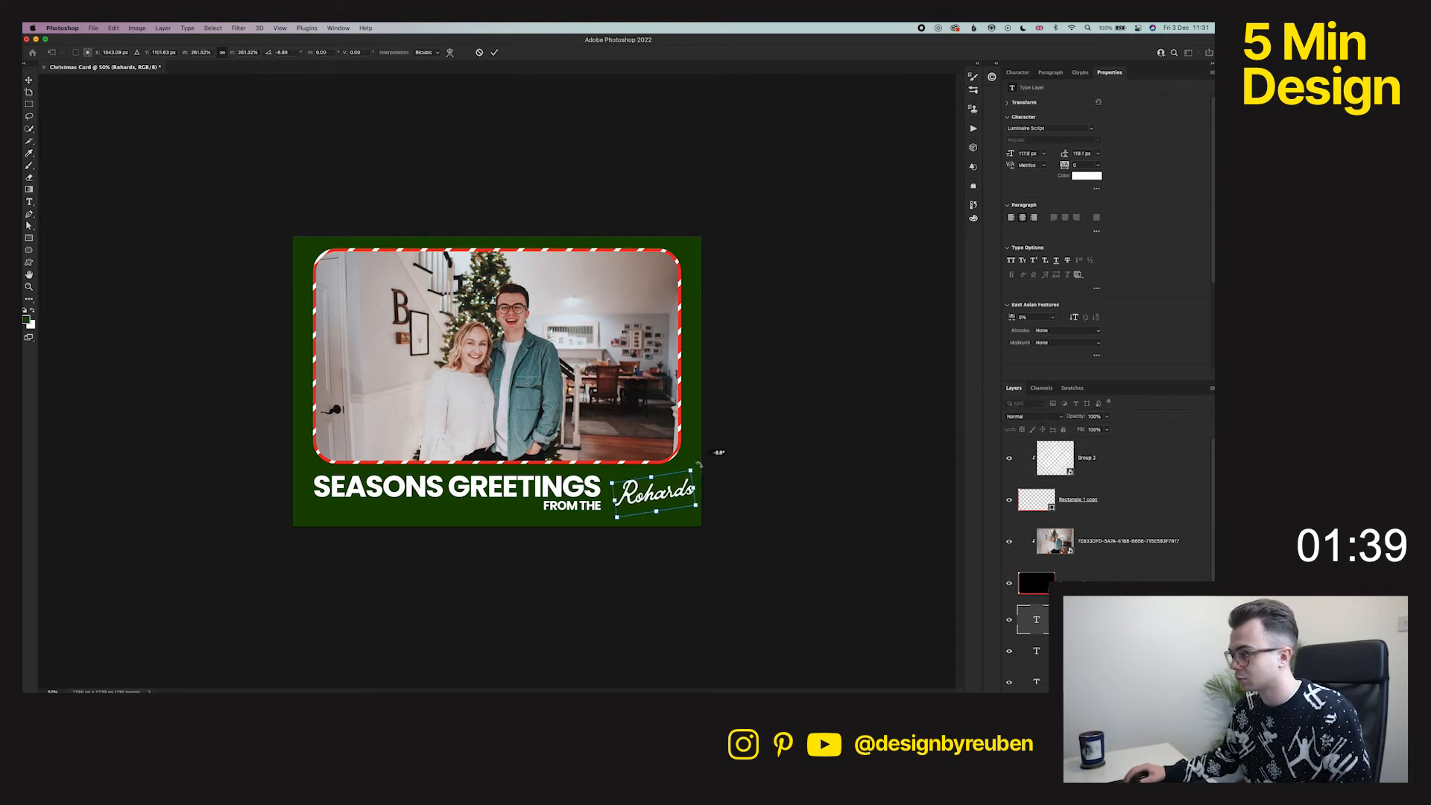
pyautogui.click(494, 52)
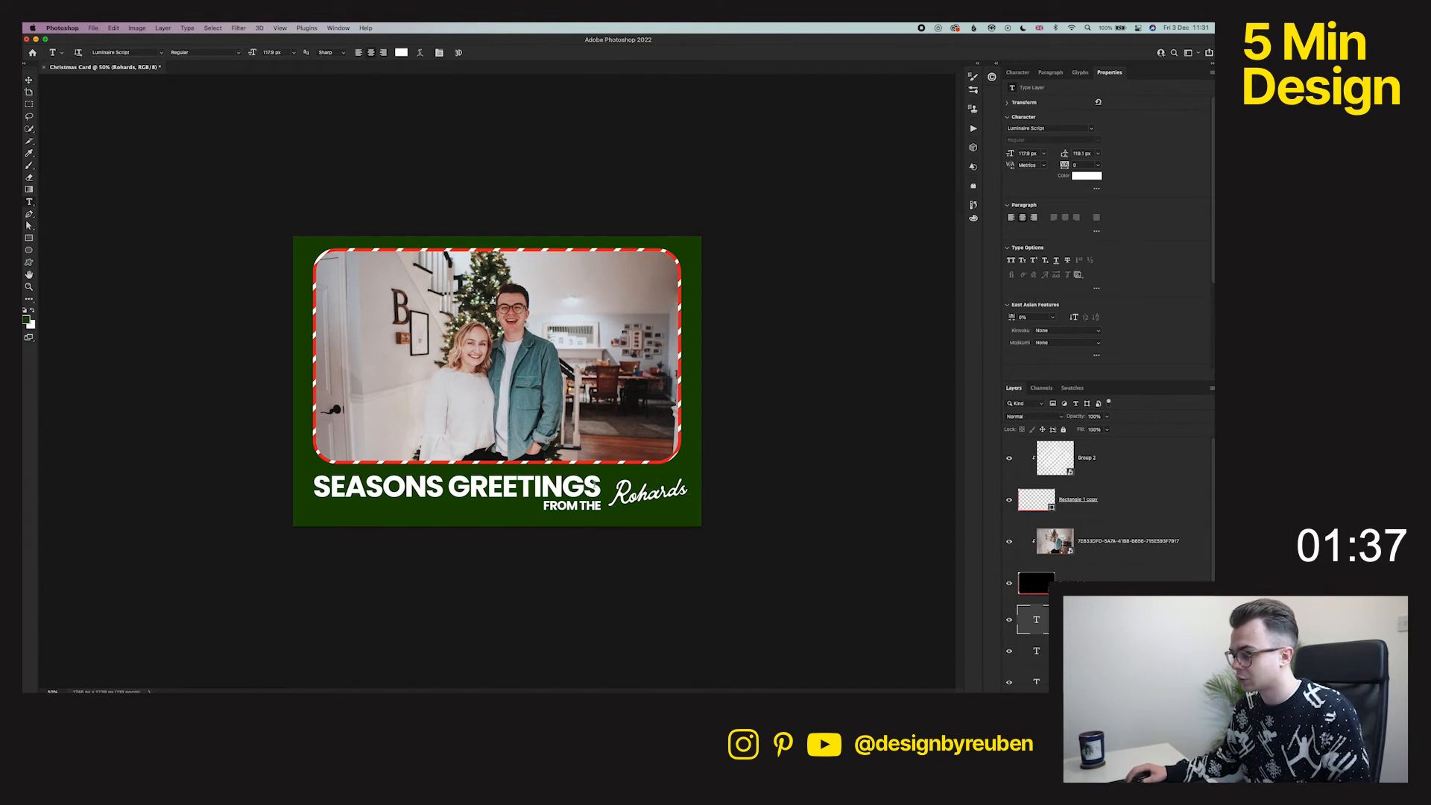
# - Replace the SEASONS GREETINGS heading text with Merry Christmas
pyautogui.moveTo(600, 489); pyautogui.dragTo(307, 477)
pyautogui.write('merr')
pyautogui.press('BackSpace')
pyautogui.press('BackSpace')
pyautogui.press('BackSpace')
pyautogui.press('BackSpace')
pyautogui.write('Merry Crh')
pyautogui.press('BackSpace')
pyautogui.press('BackSpace')
pyautogui.write('hrsitms')
pyautogui.press('BackSpace')
pyautogui.press('BackSpace')
pyautogui.press('BackSpace')
pyautogui.press('BackSpace')
pyautogui.press('BackSpace')
pyautogui.write('istmas')
pyautogui.click(29, 81)
# - Move the Merry Christmas heading to the photo's left edge and enlarge it slightly
pyautogui.moveTo(455, 488); pyautogui.dragTo(430, 488)
pyautogui.hotkey('ctrl', 't')
pyautogui.moveTo(551, 493); pyautogui.dragTo(568, 492)
pyautogui.click(494, 53)
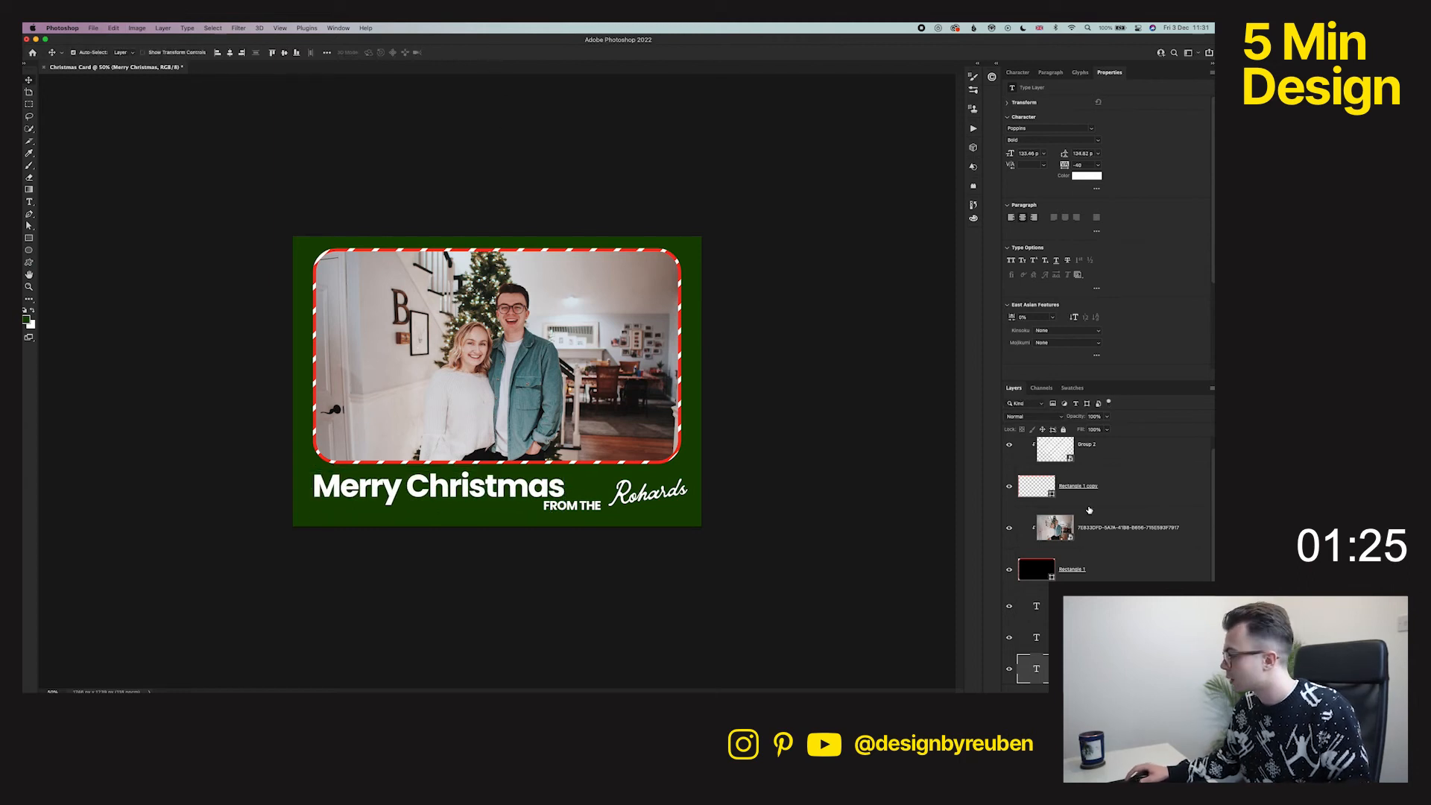
# - Move the FROM THE text above the script surname and scale it down slightly
pyautogui.click(1036, 637)
pyautogui.moveTo(653, 562); pyautogui.dragTo(732, 530)
pyautogui.press('super+t')
pyautogui.moveTo(683, 473); pyautogui.dragTo(675, 473)
pyautogui.press('Return')
# - Align the FROM THE and surname texts on a common horizontal centre and move them beside the Merry Christmas heading
pyautogui.keyDown('shift'); pyautogui.click(1036, 606); pyautogui.keyUp('shift')
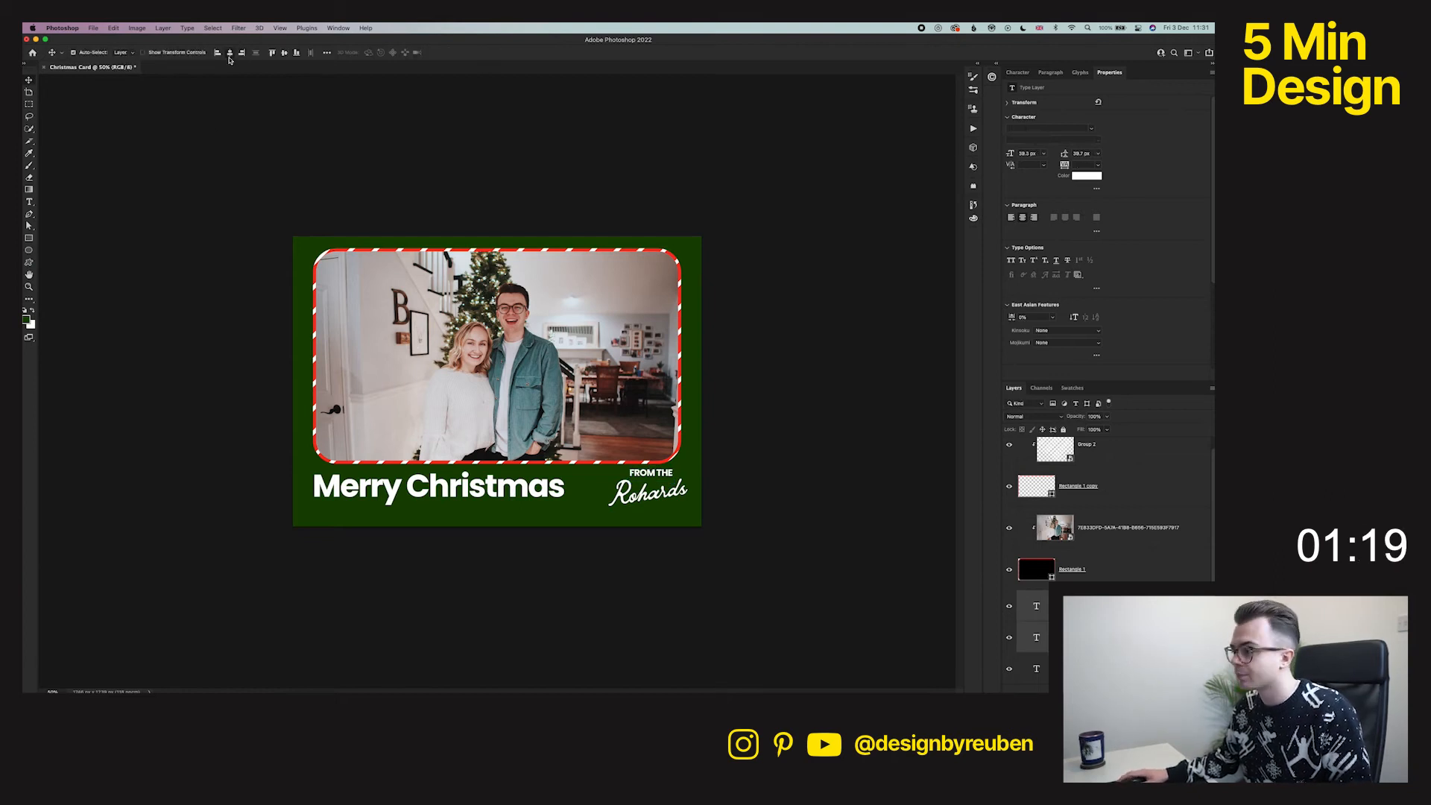
pyautogui.click(230, 54)
pyautogui.moveTo(524, 442); pyautogui.dragTo(645, 448)
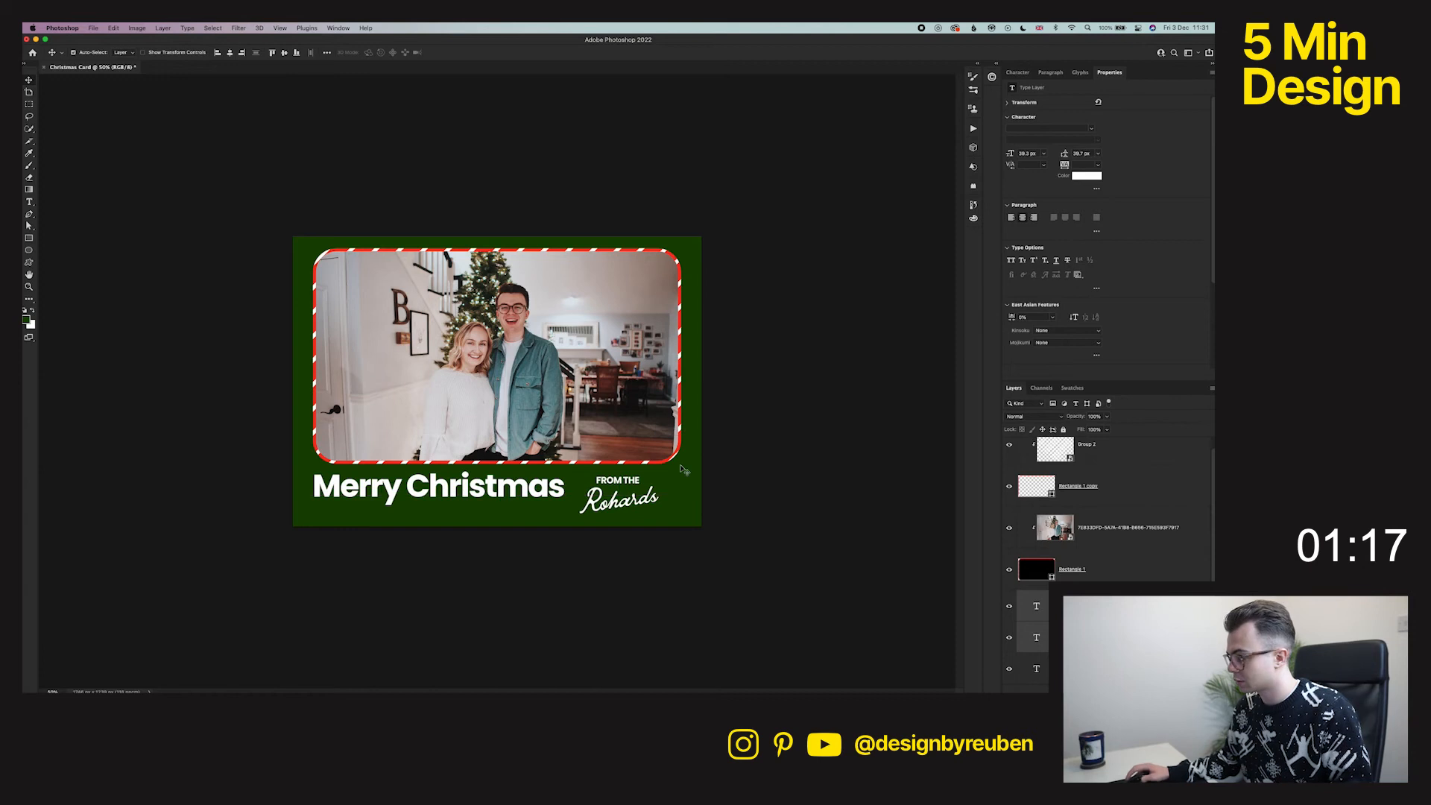
# - Align the FROM THE text and the script surname on their horizontal centres
pyautogui.click(327, 53)
pyautogui.click(349, 138)
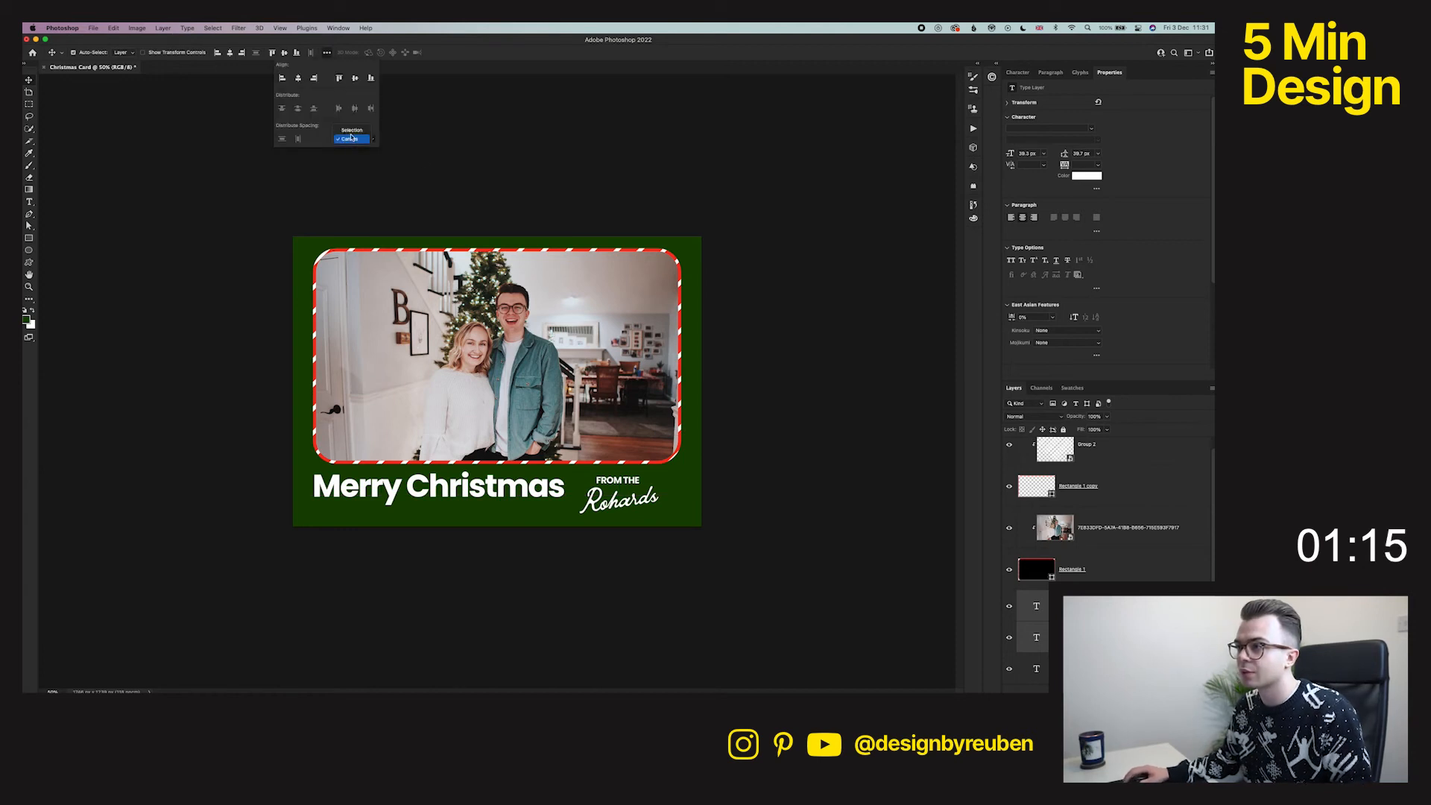
pyautogui.click(351, 139)
pyautogui.click(231, 56)
# - Move the FROM THE and surname texts together flush with the photo frame's right edge and fine-tune their height
pyautogui.moveTo(643, 456); pyautogui.dragTo(674, 455)
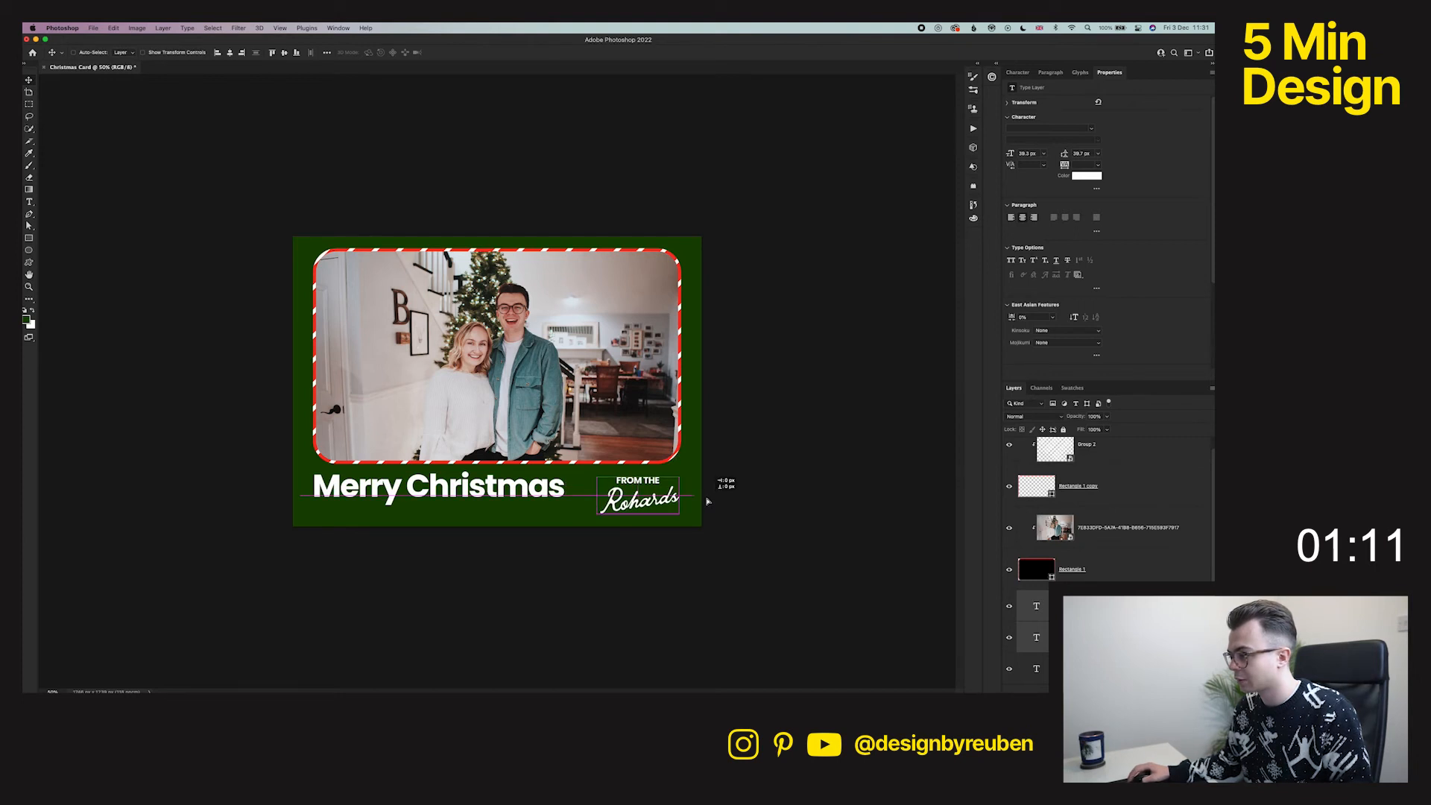
pyautogui.press('Right')
pyautogui.press('Right')
pyautogui.press('Right')
pyautogui.press('Right')
pyautogui.press('Up')
pyautogui.press('Up')
pyautogui.press('Up')
pyautogui.press('Down')
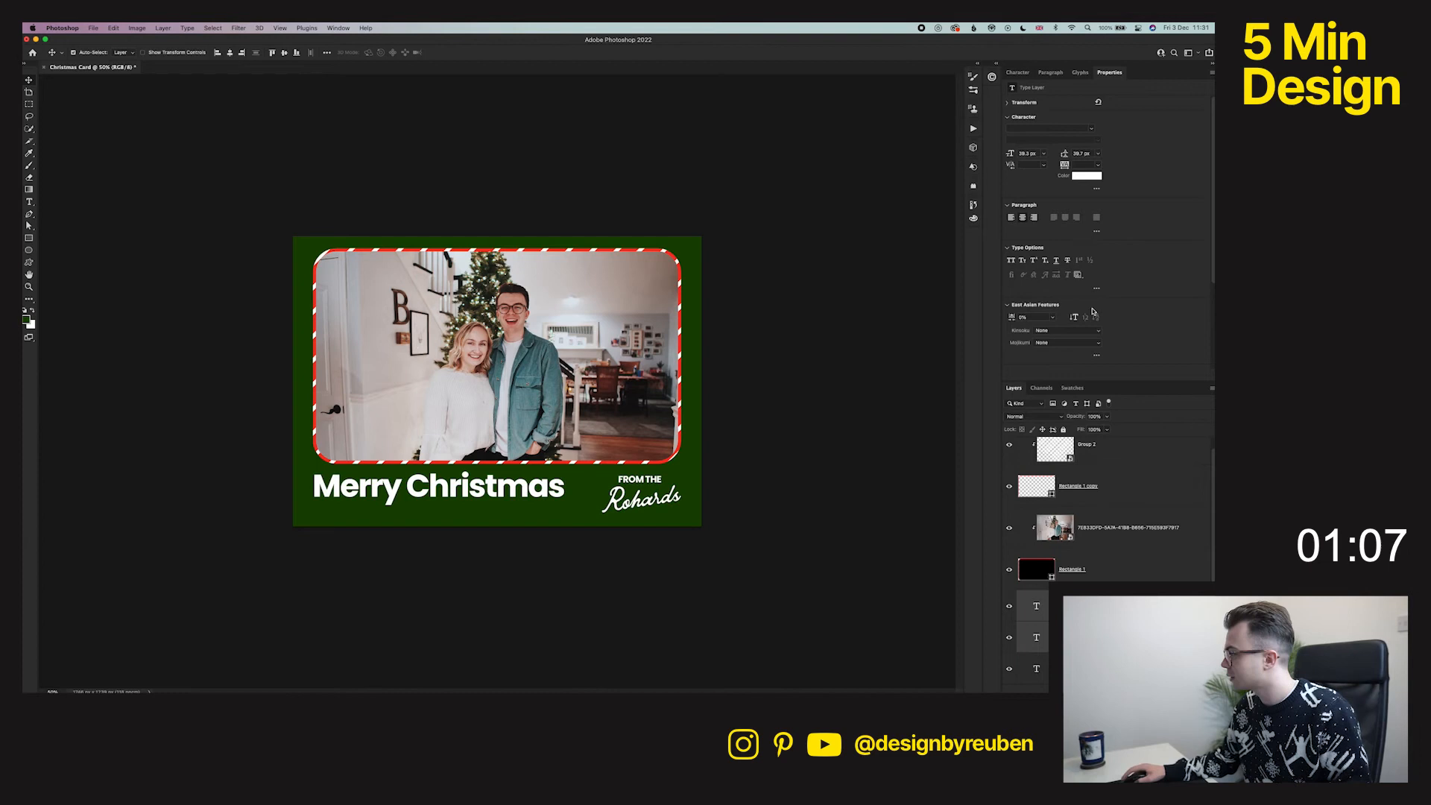
pyautogui.click(1085, 176)
pyautogui.click(681, 295)
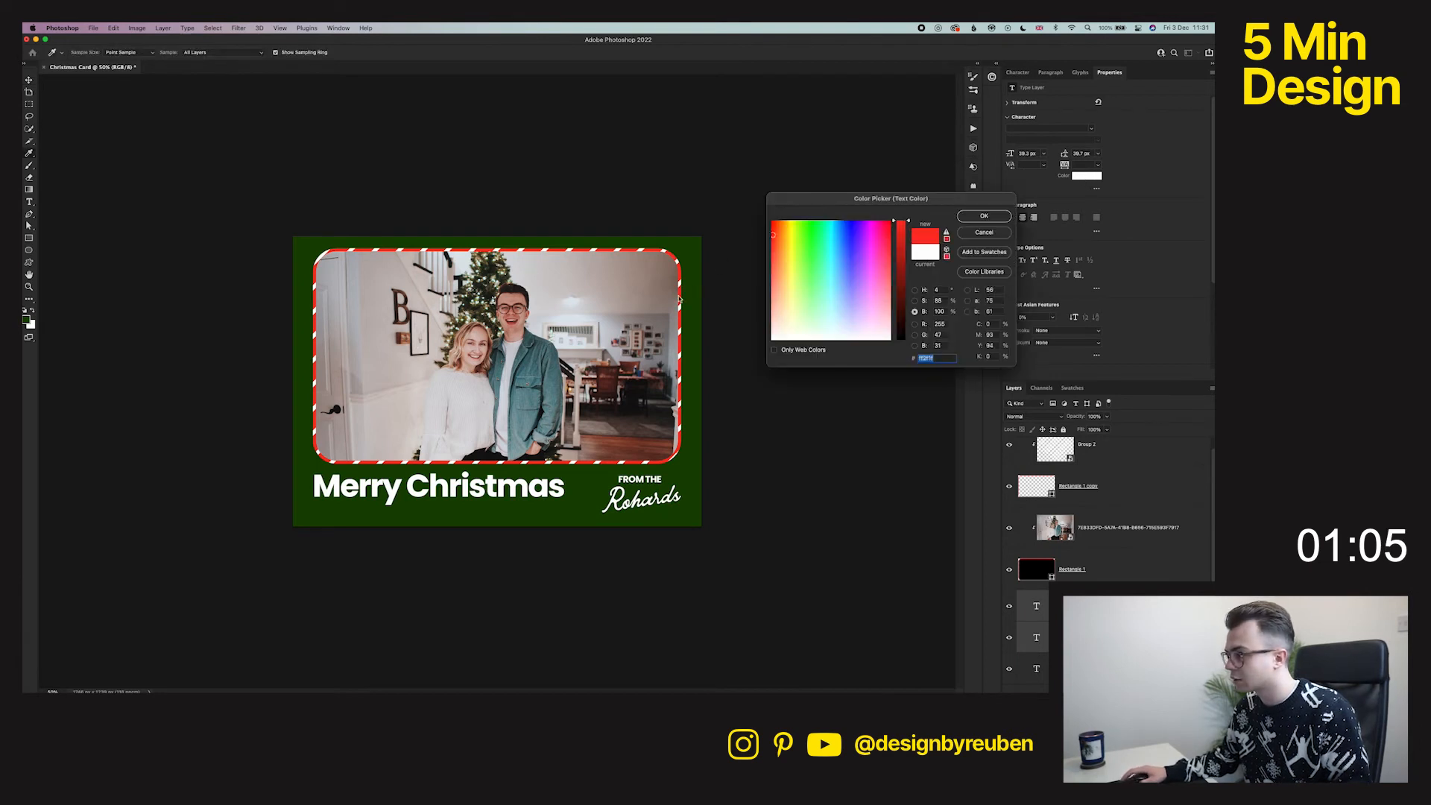
pyautogui.click(984, 232)
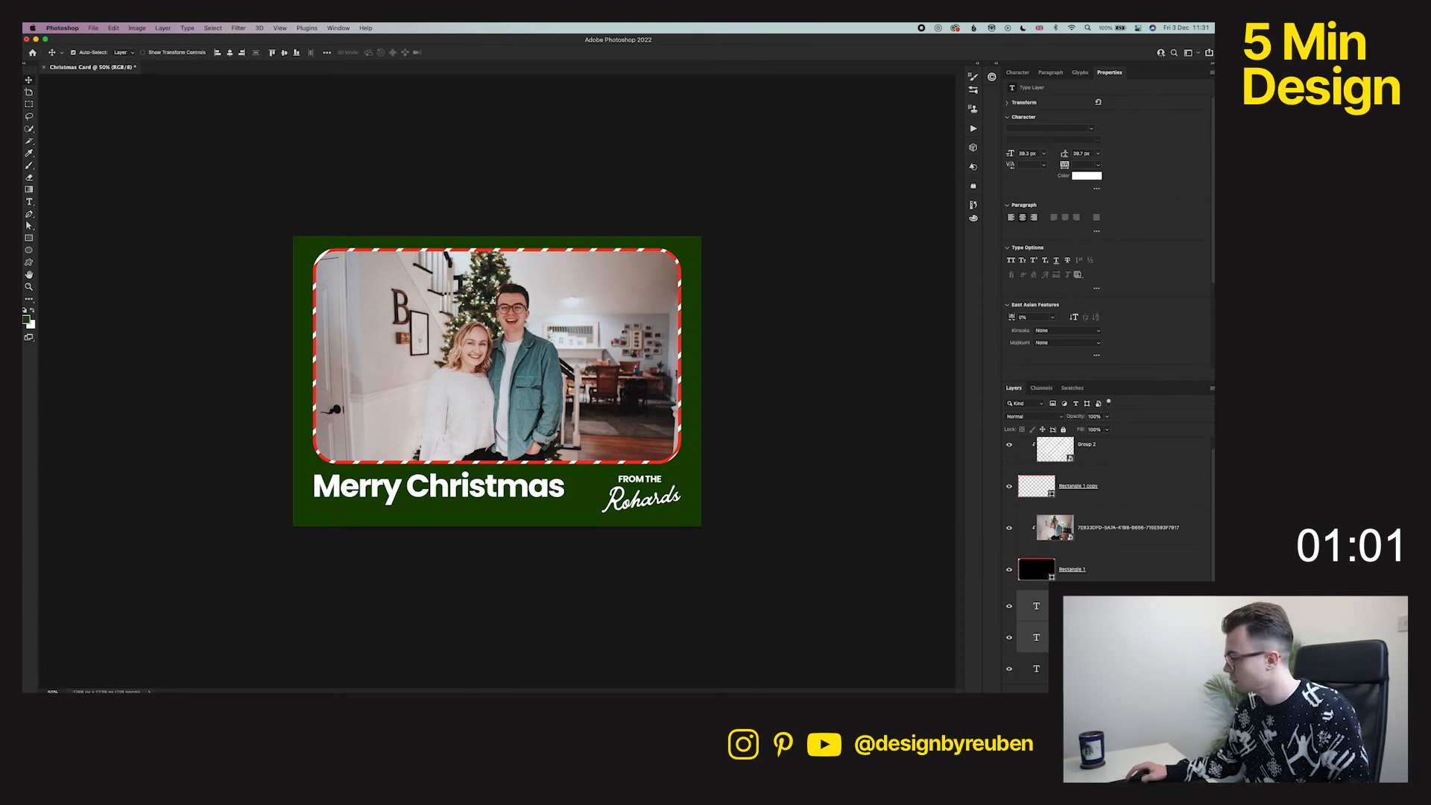
# - Enlarge the Merry Christmas heading so that it extends closer to the FROM THE and surname texts
pyautogui.click(521, 486)
pyautogui.press('super+t')
pyautogui.moveTo(564, 493)
pyautogui.mouseDown()
pyautogui.moveTo(601, 493)
pyautogui.moveTo(587, 493)
pyautogui.mouseUp()
pyautogui.click(495, 53)
# - Group the FROM THE and surname texts and scale the group together with the heading down slightly to fit the photo's width
pyautogui.moveTo(561, 438); pyautogui.dragTo(544, 460)
pyautogui.press('super+g')
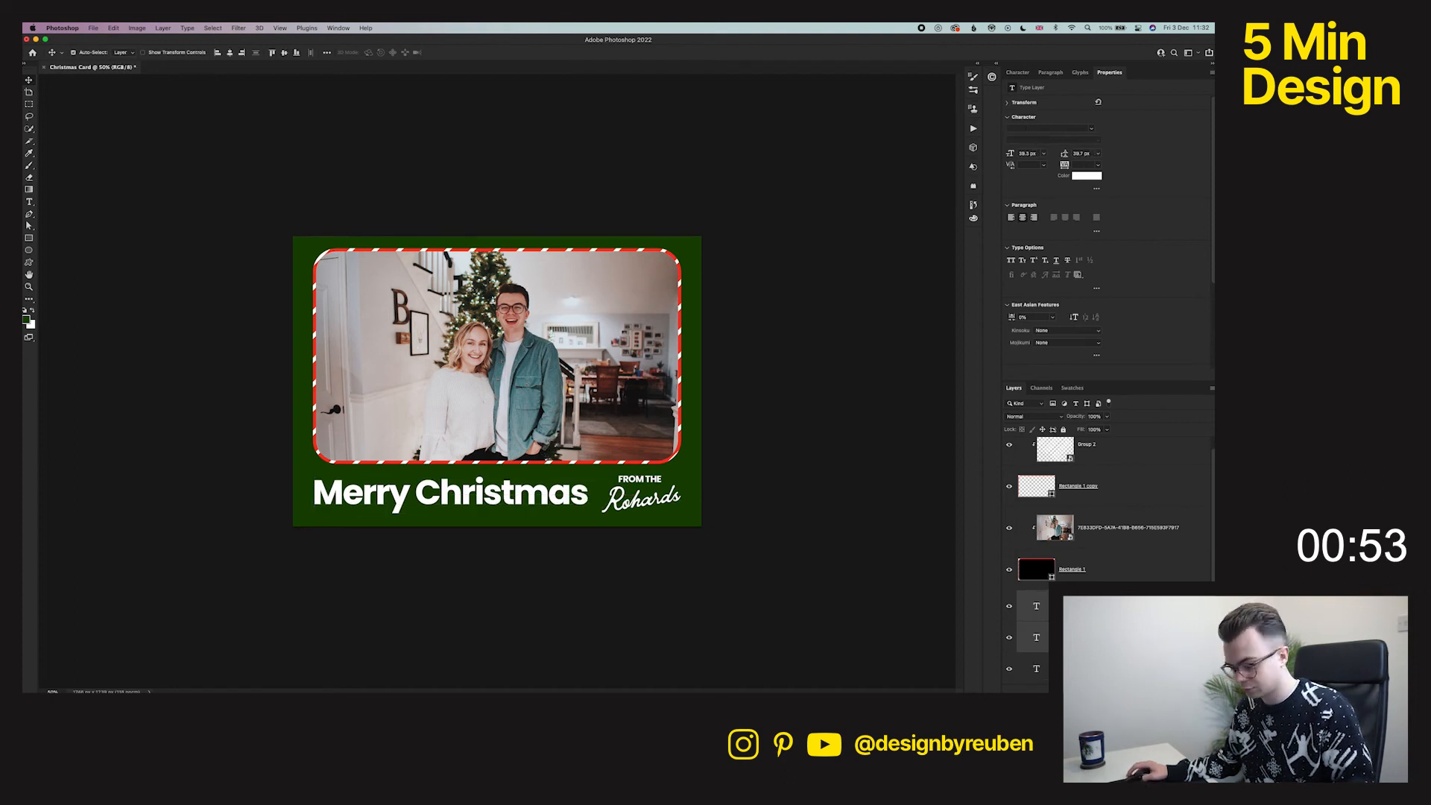
pyautogui.keyDown('super'); pyautogui.click(472, 132); pyautogui.keyUp('super')
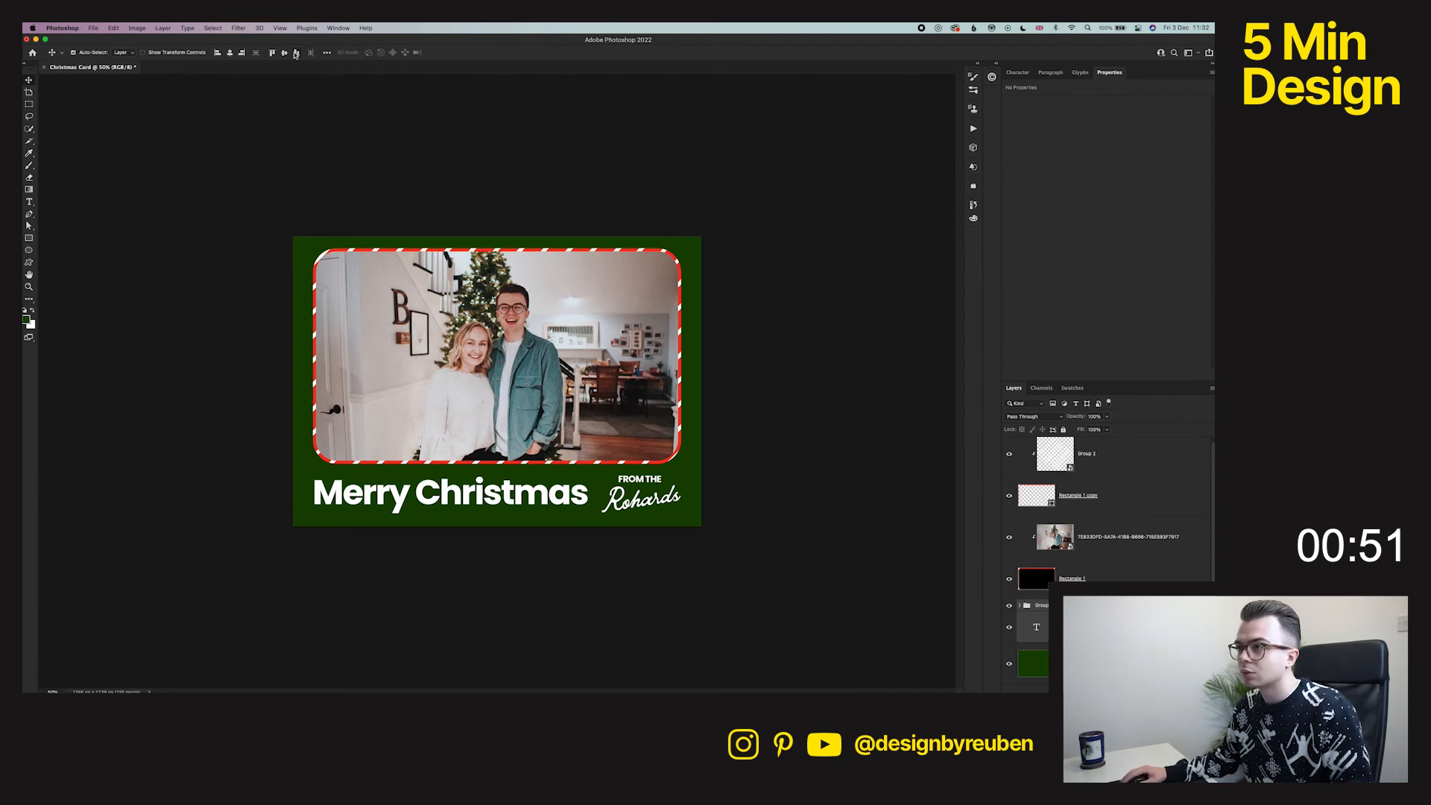
pyautogui.click(662, 507)
pyautogui.press('super+t')
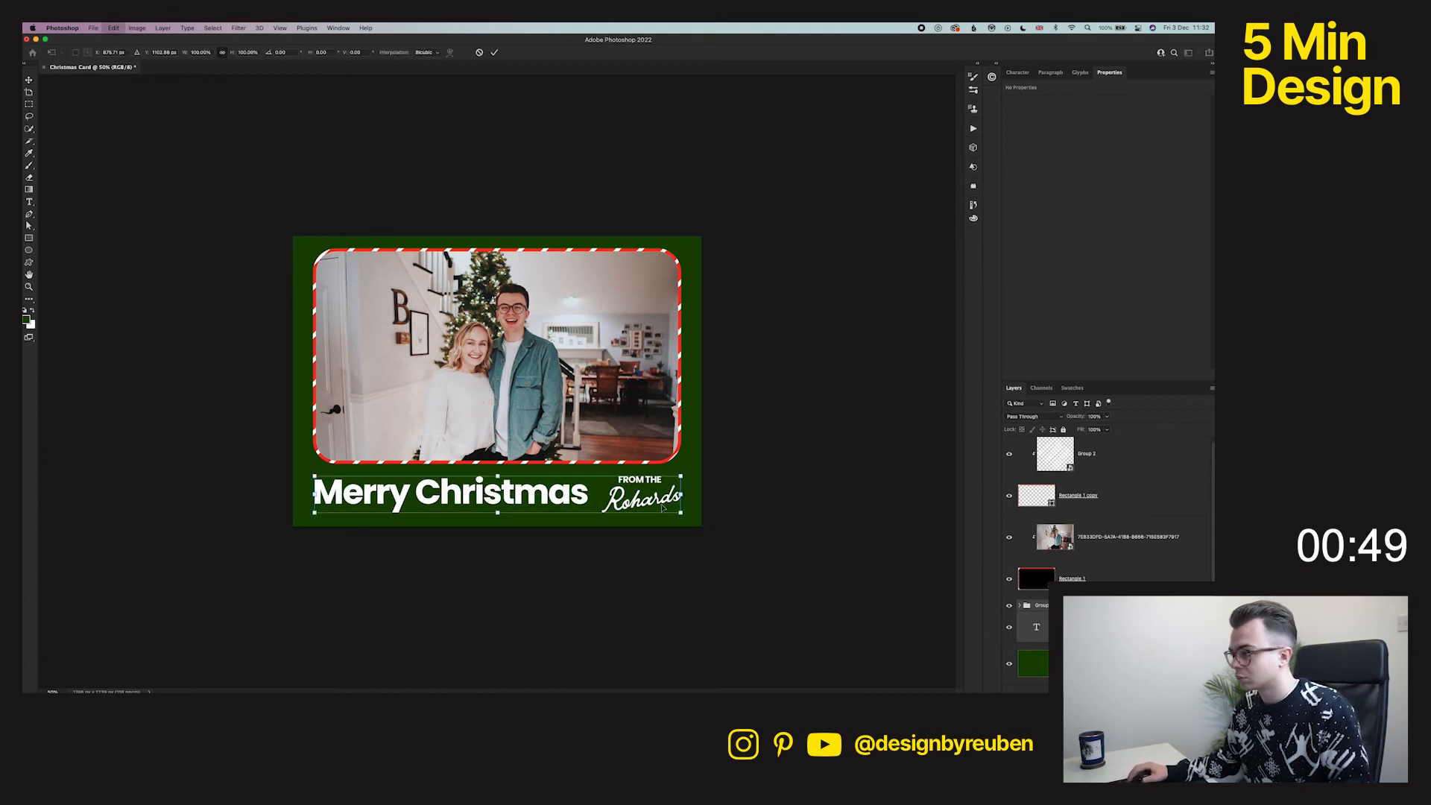
pyautogui.moveTo(680, 476); pyautogui.dragTo(679, 477)
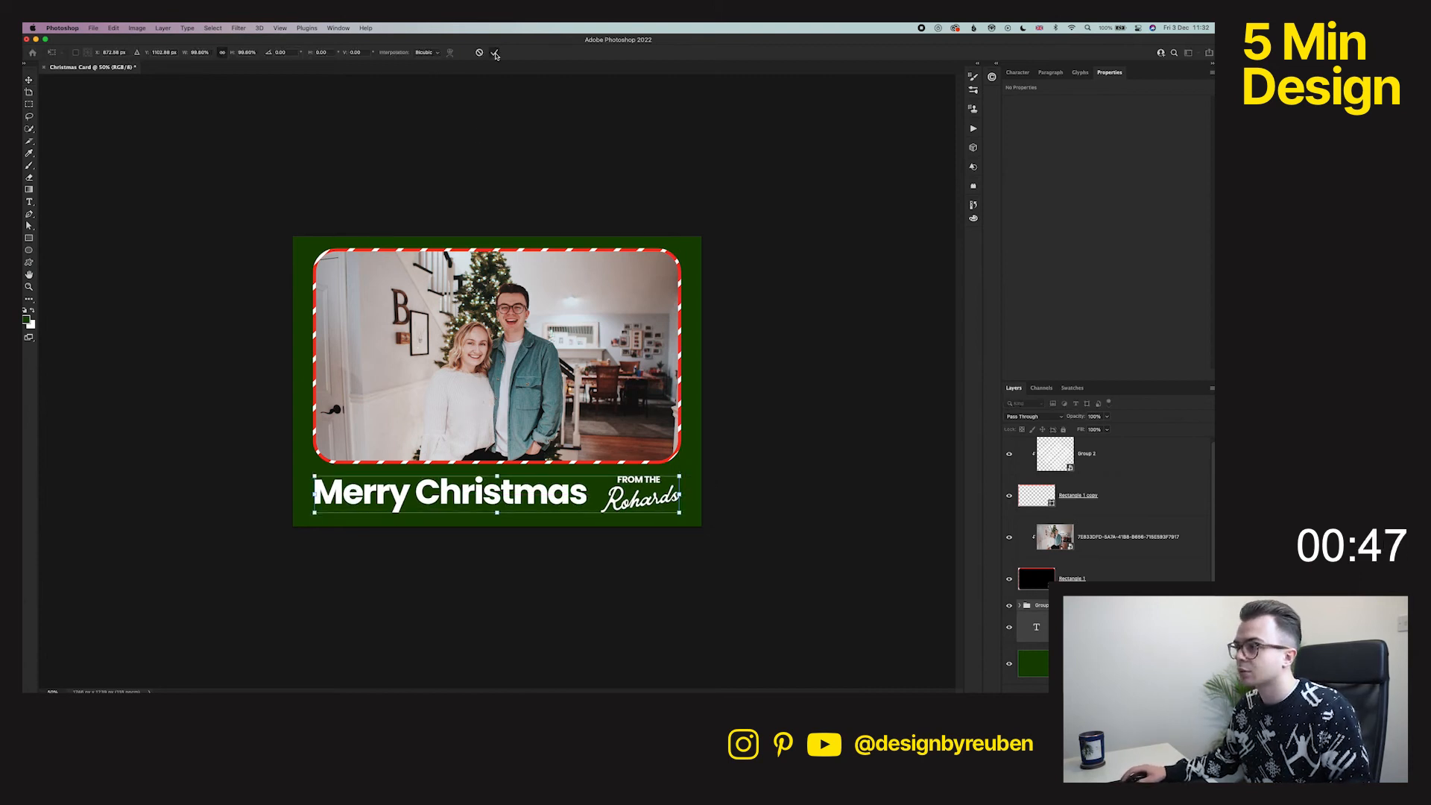
pyautogui.click(495, 55)
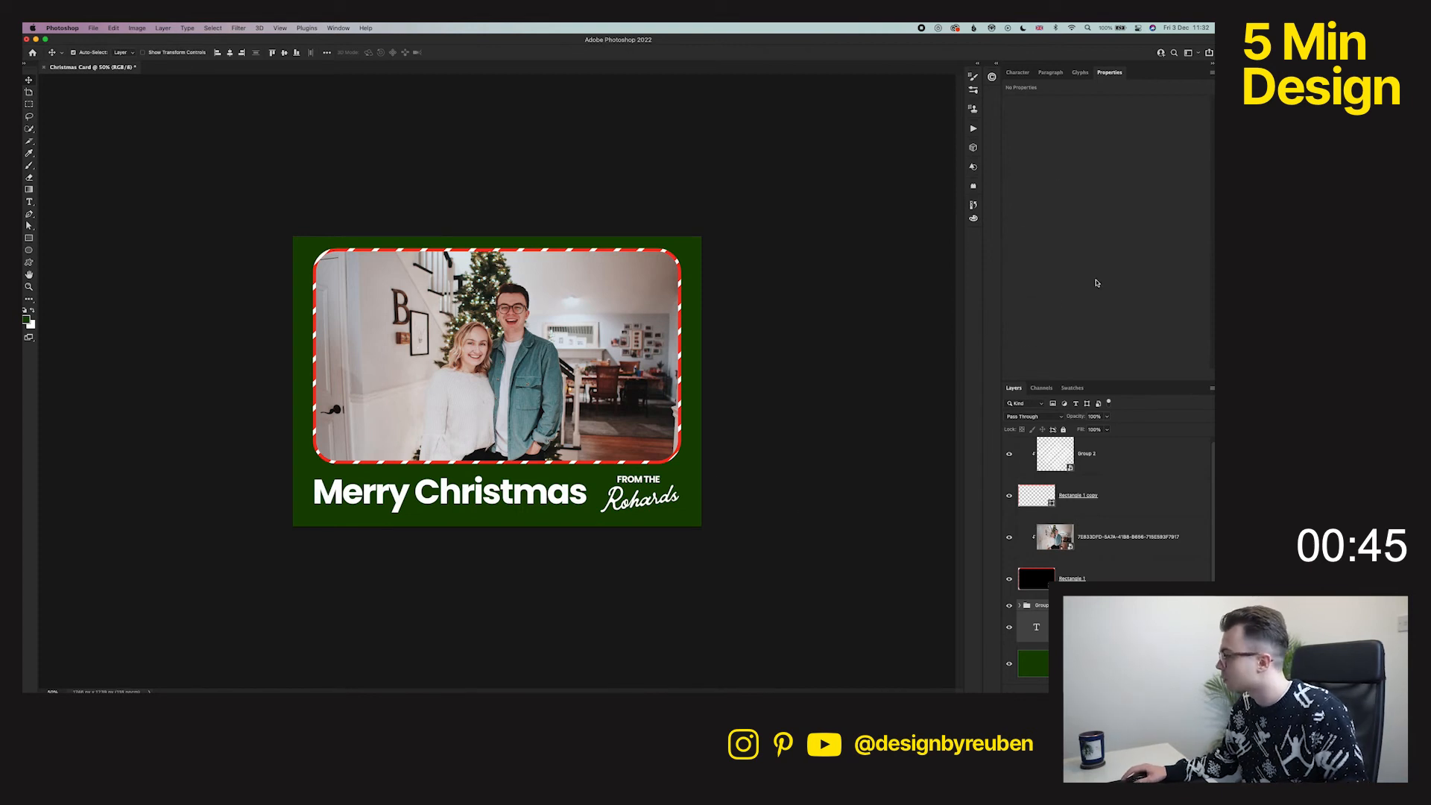
# - Try a thin, Center-positioned stroke on the Merry Christmas heading in the red sampled from the photo frame, and undo it
pyautogui.doubleClick(1118, 627)
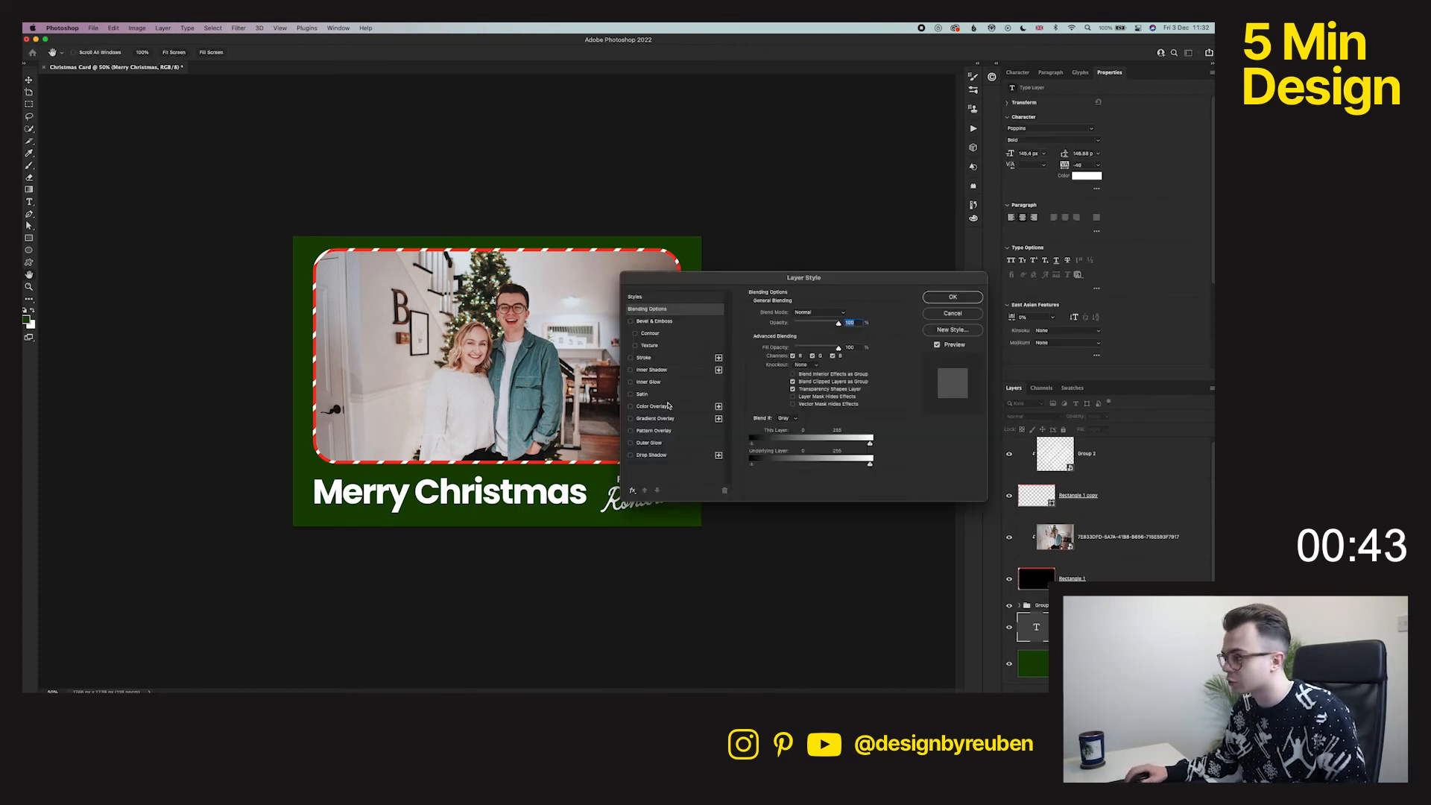
pyautogui.click(630, 358)
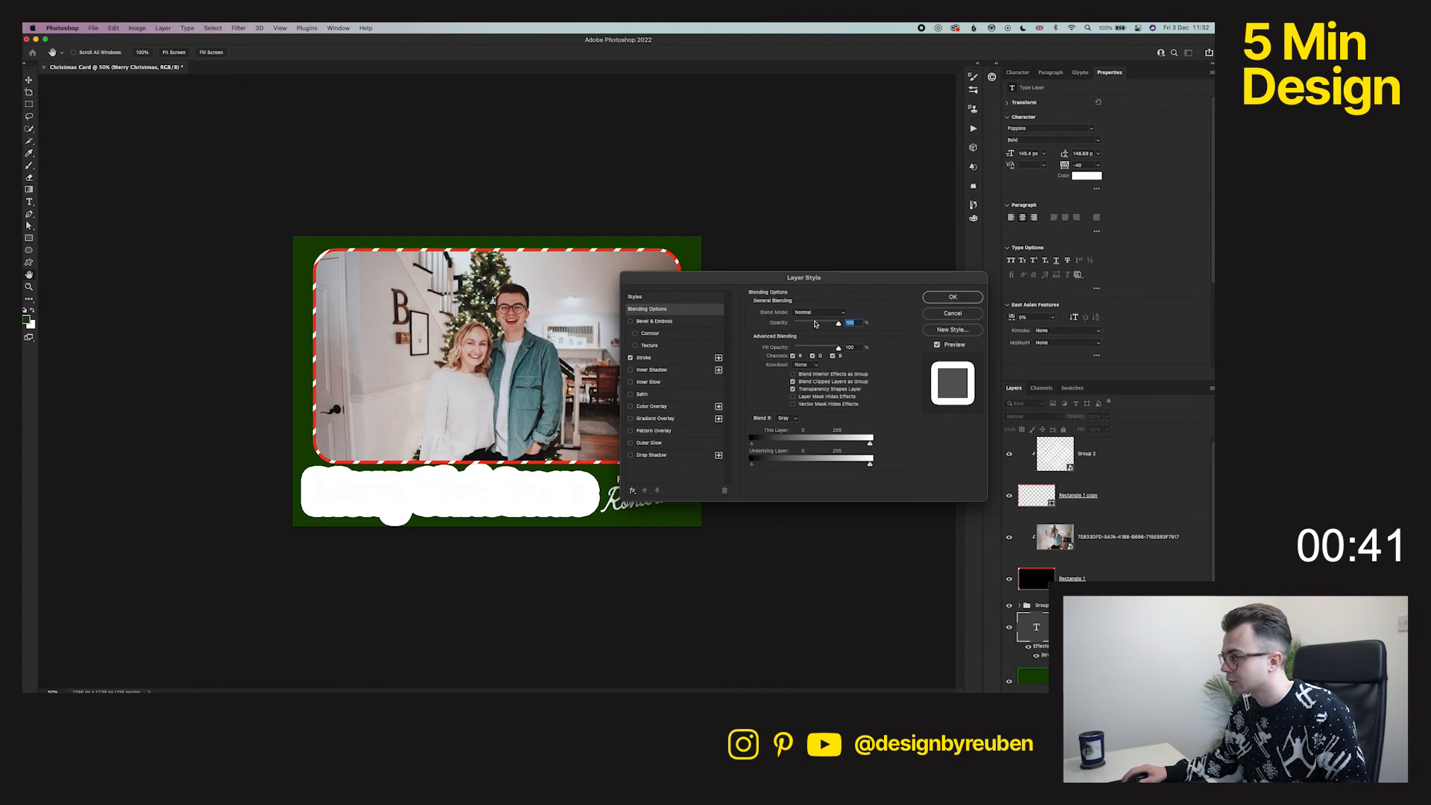
pyautogui.click(712, 357)
pyautogui.moveTo(794, 312); pyautogui.dragTo(781, 313)
pyautogui.click(772, 381)
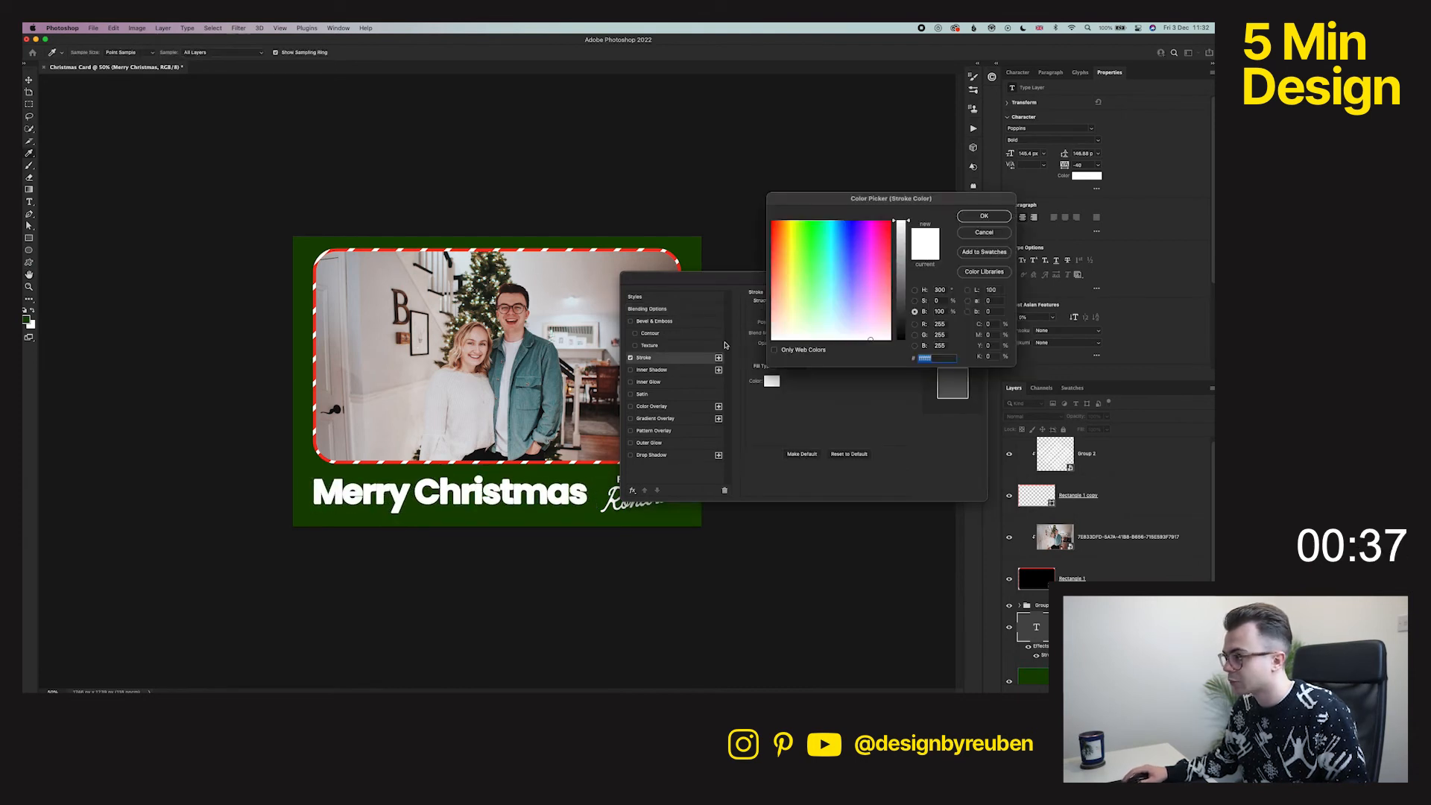
pyautogui.click(637, 251)
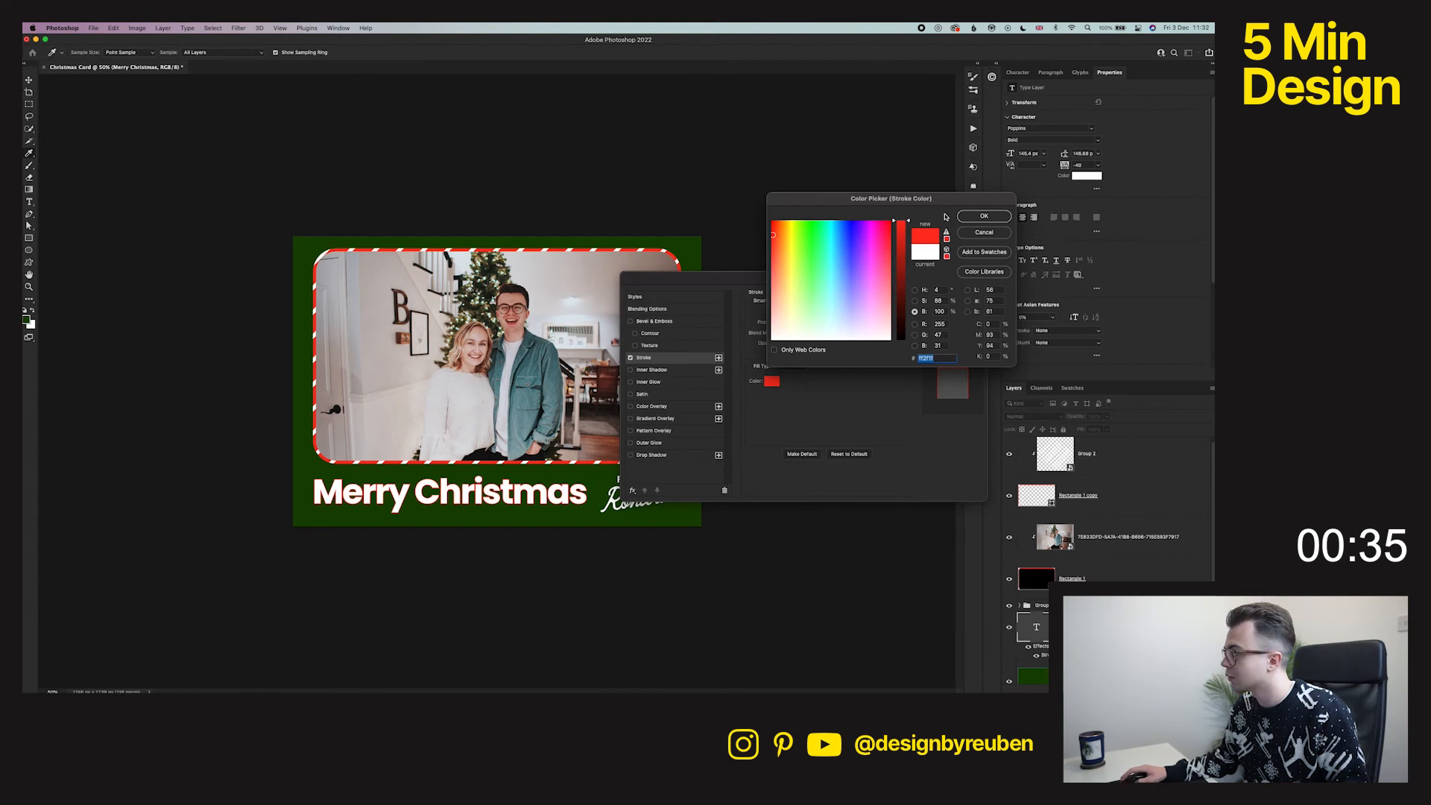
pyautogui.press('Return')
pyautogui.click(798, 322)
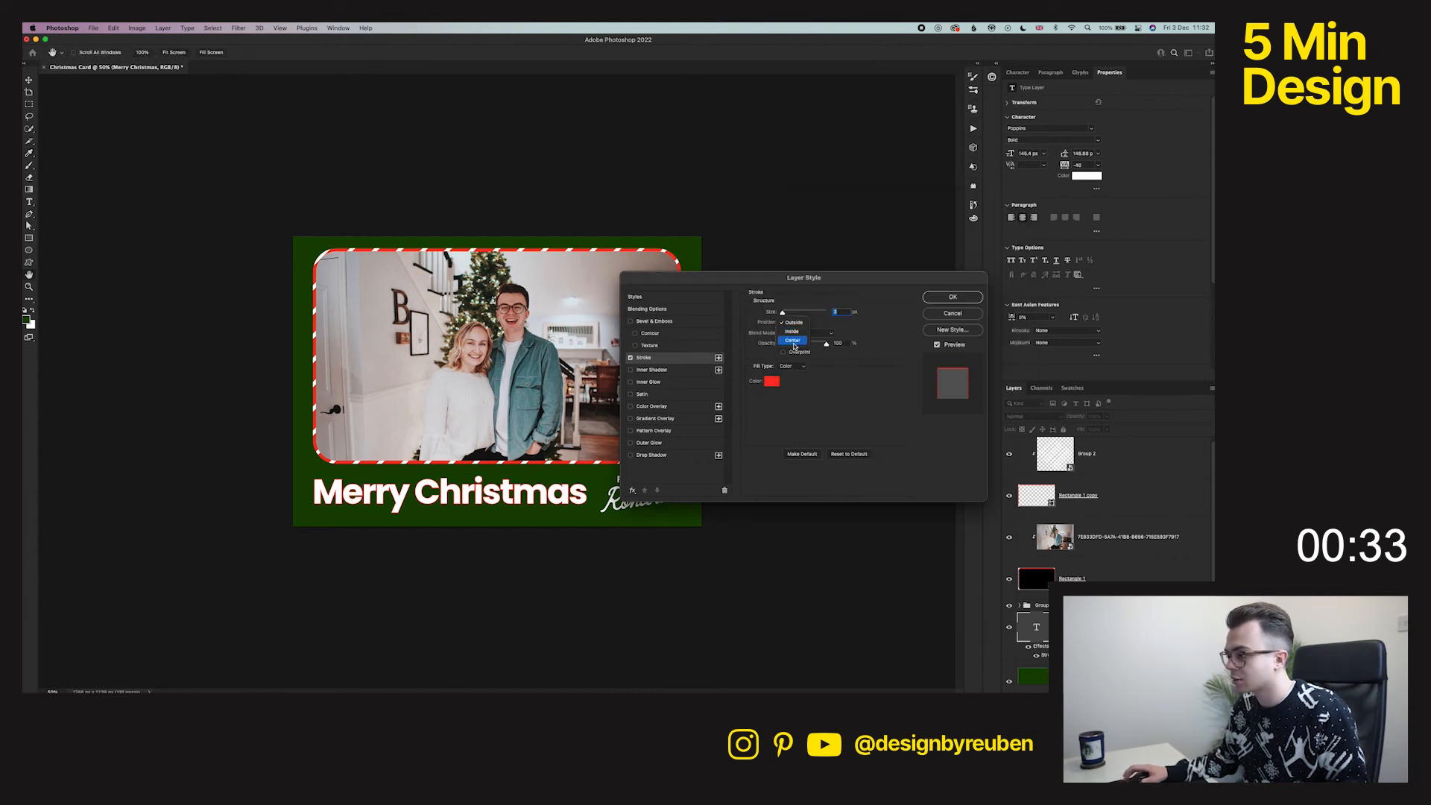
pyautogui.click(793, 341)
pyautogui.moveTo(784, 314); pyautogui.dragTo(783, 315)
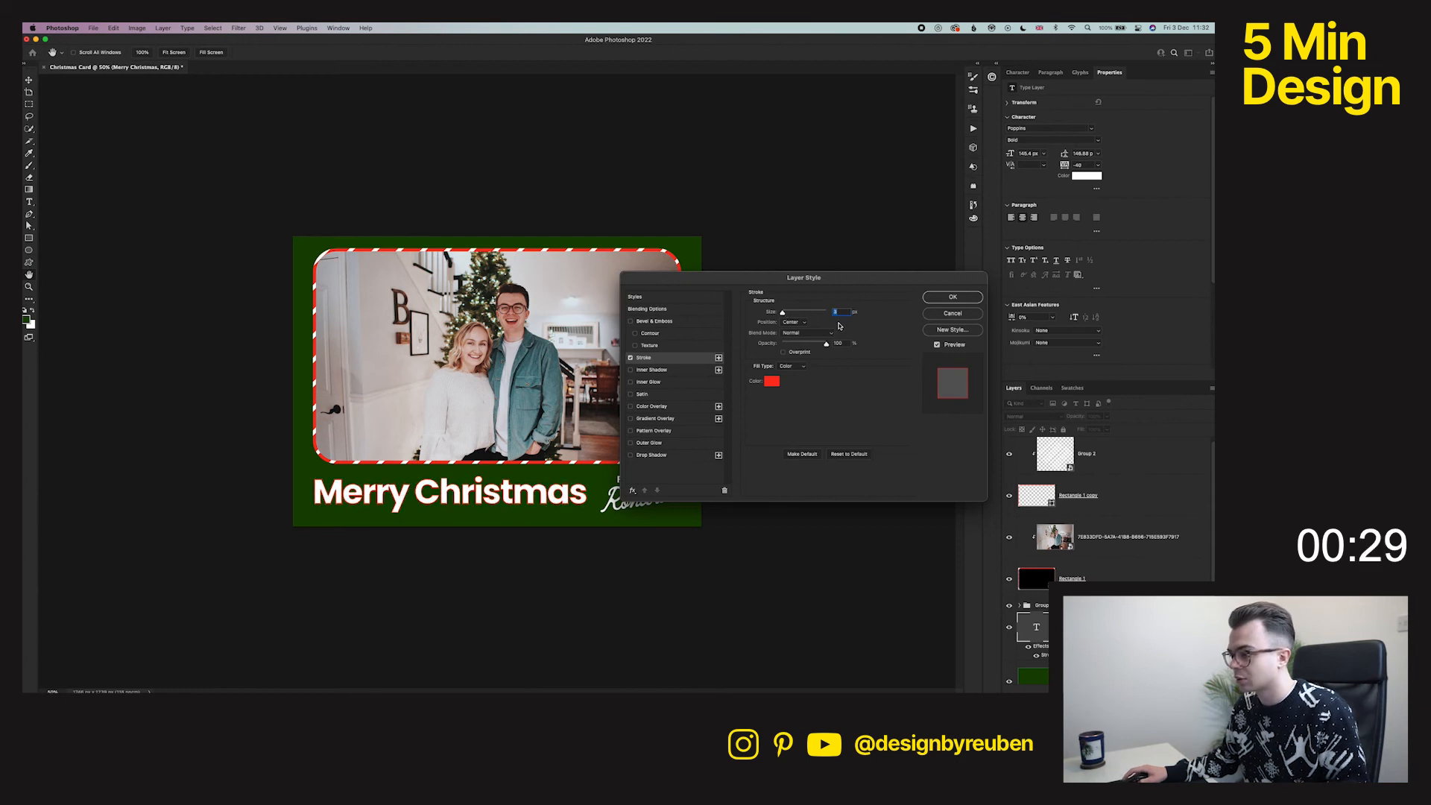
pyautogui.press('Return')
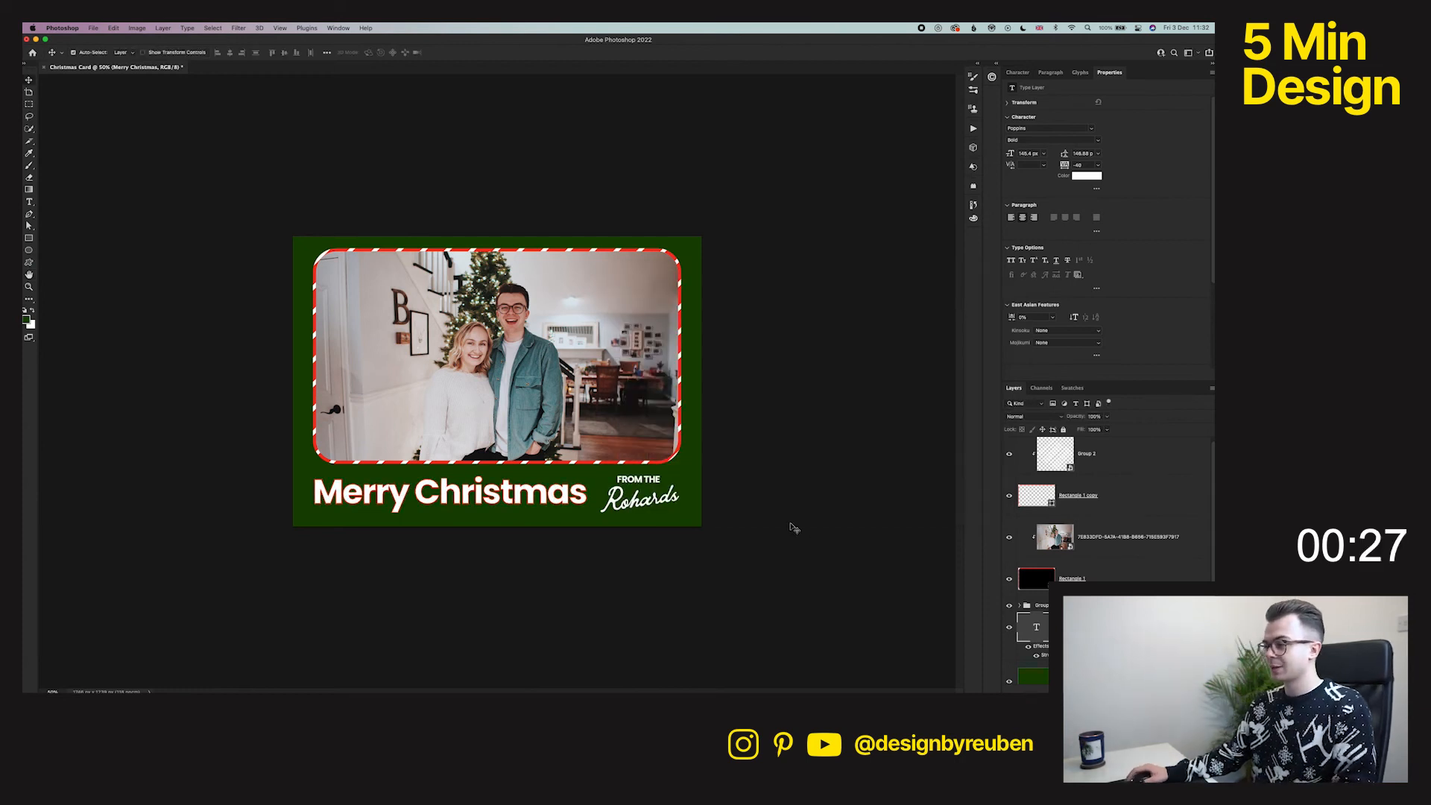
pyautogui.press('super+z')
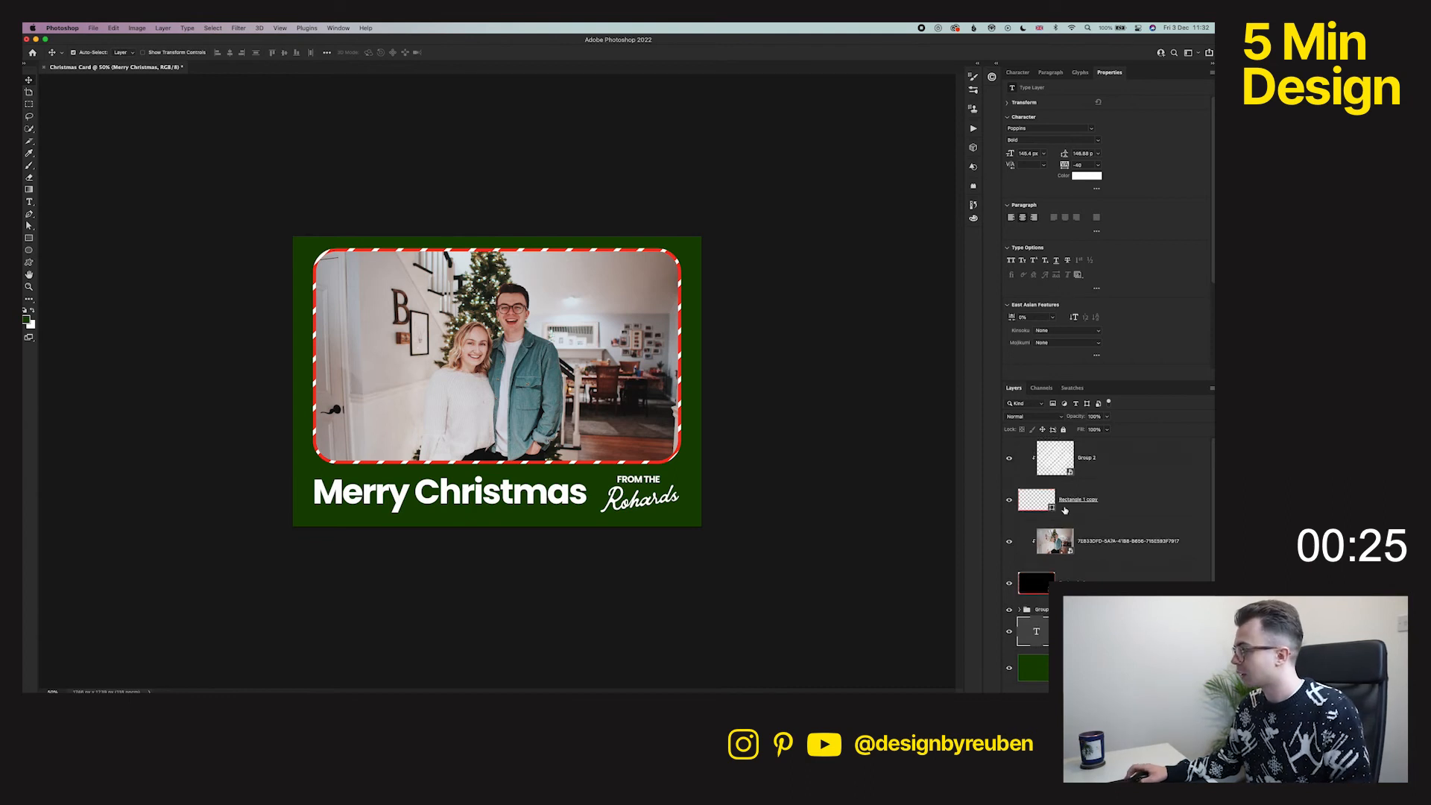
# - Activate the Brush tool and create an empty layer directly above the green background
pyautogui.click(1090, 457)
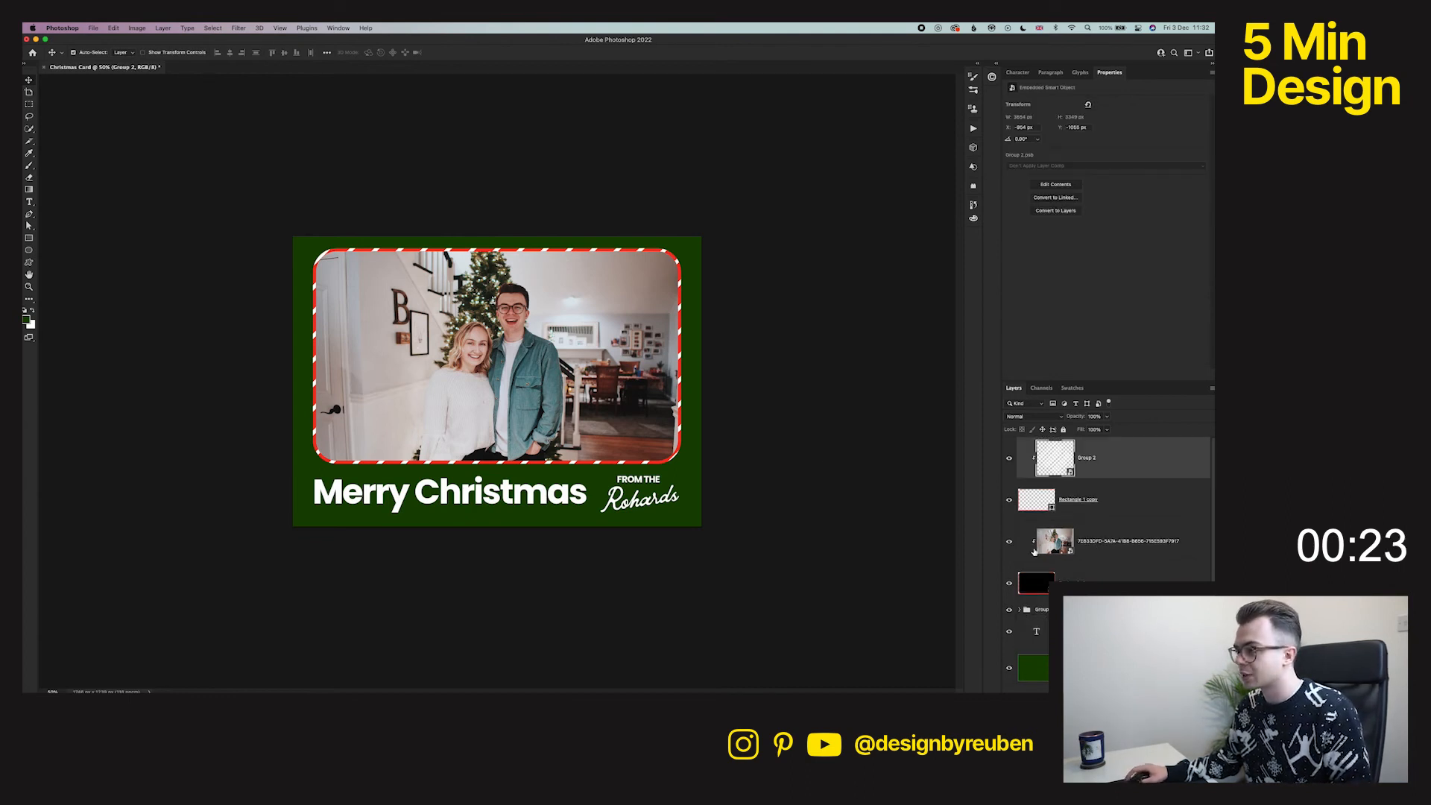
pyautogui.click(28, 167)
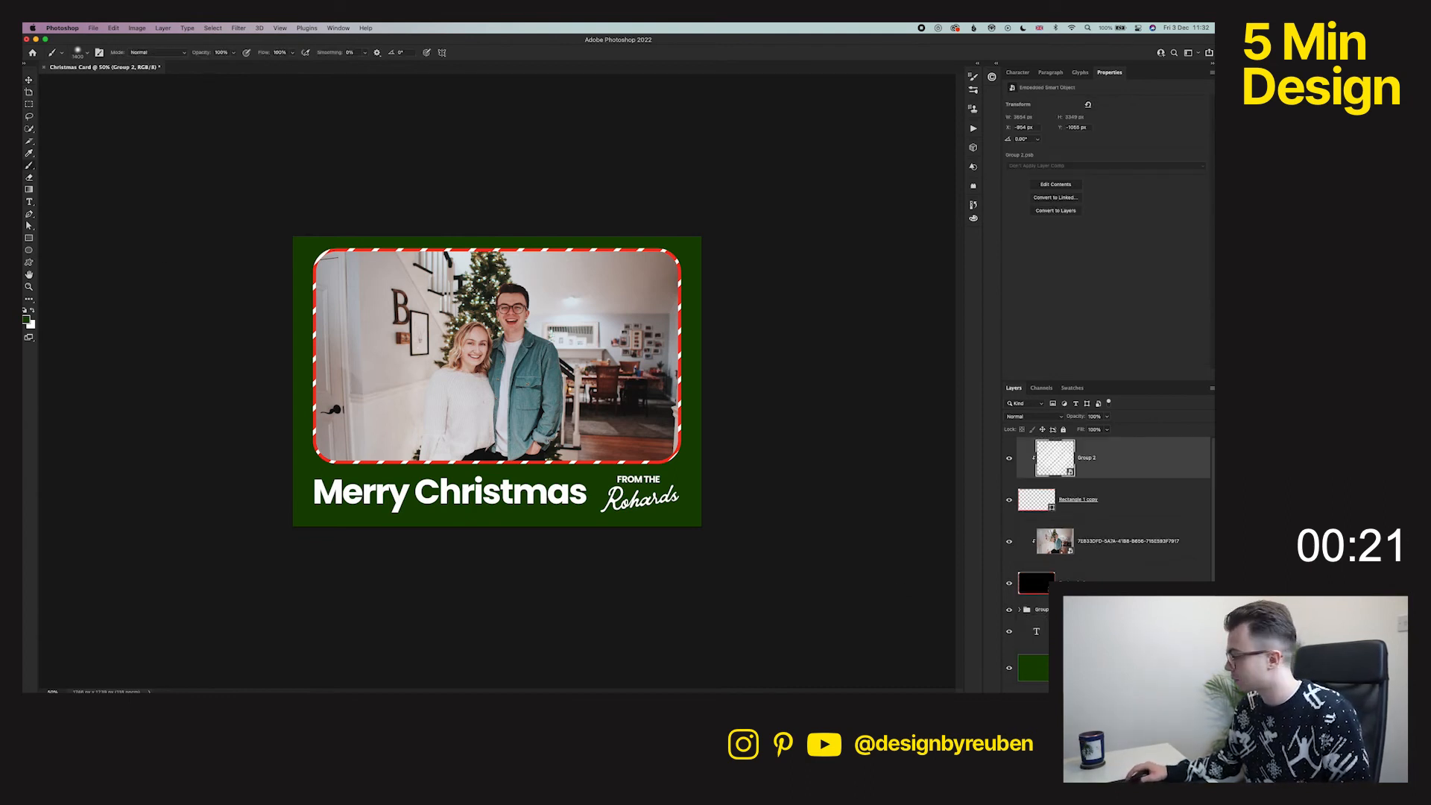
pyautogui.click(1033, 667)
pyautogui.press('super+shift+alt+n')
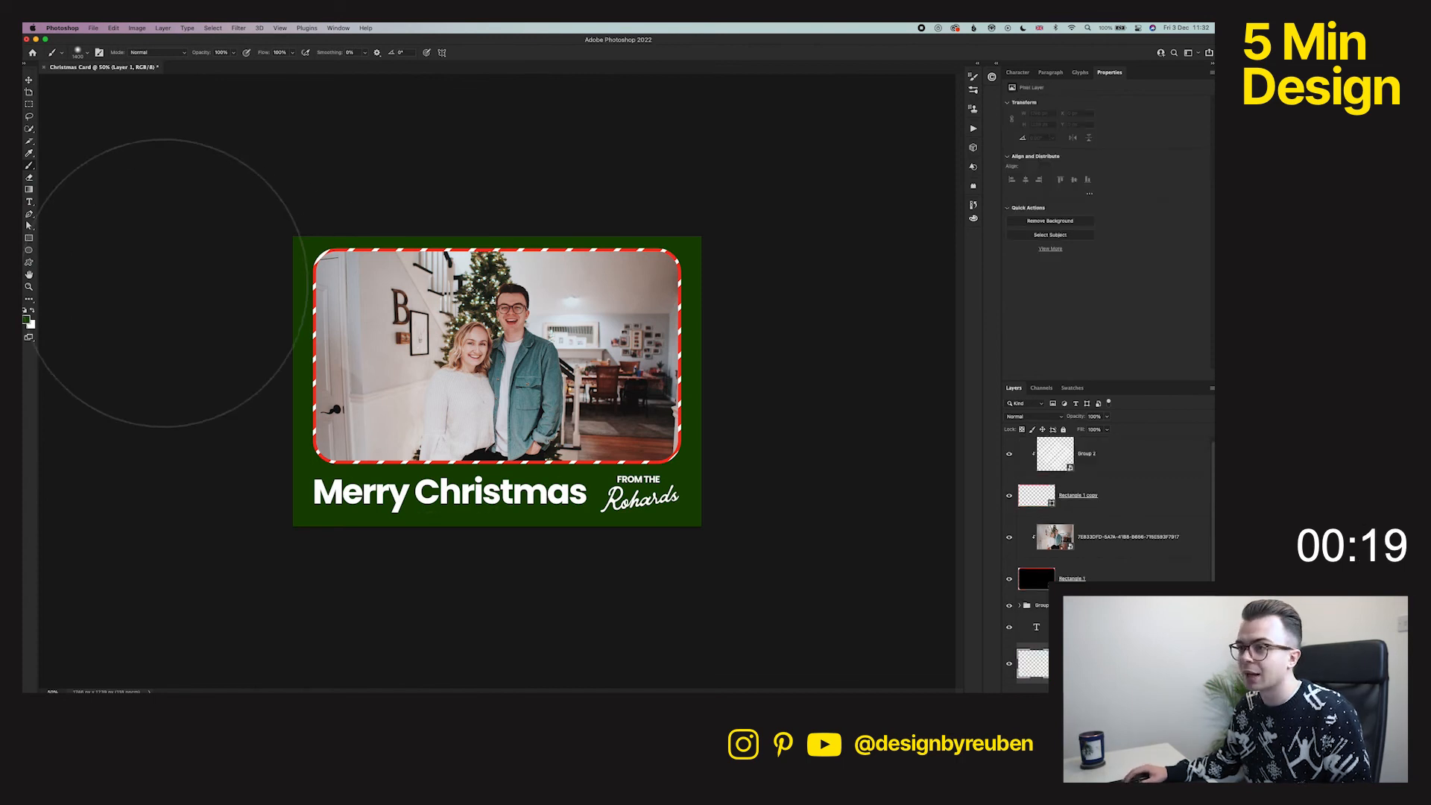
# - Choose the Spray 13 brush from the spray splatter brush set
pyautogui.click(86, 53)
pyautogui.scroll(-10, 88, 237)
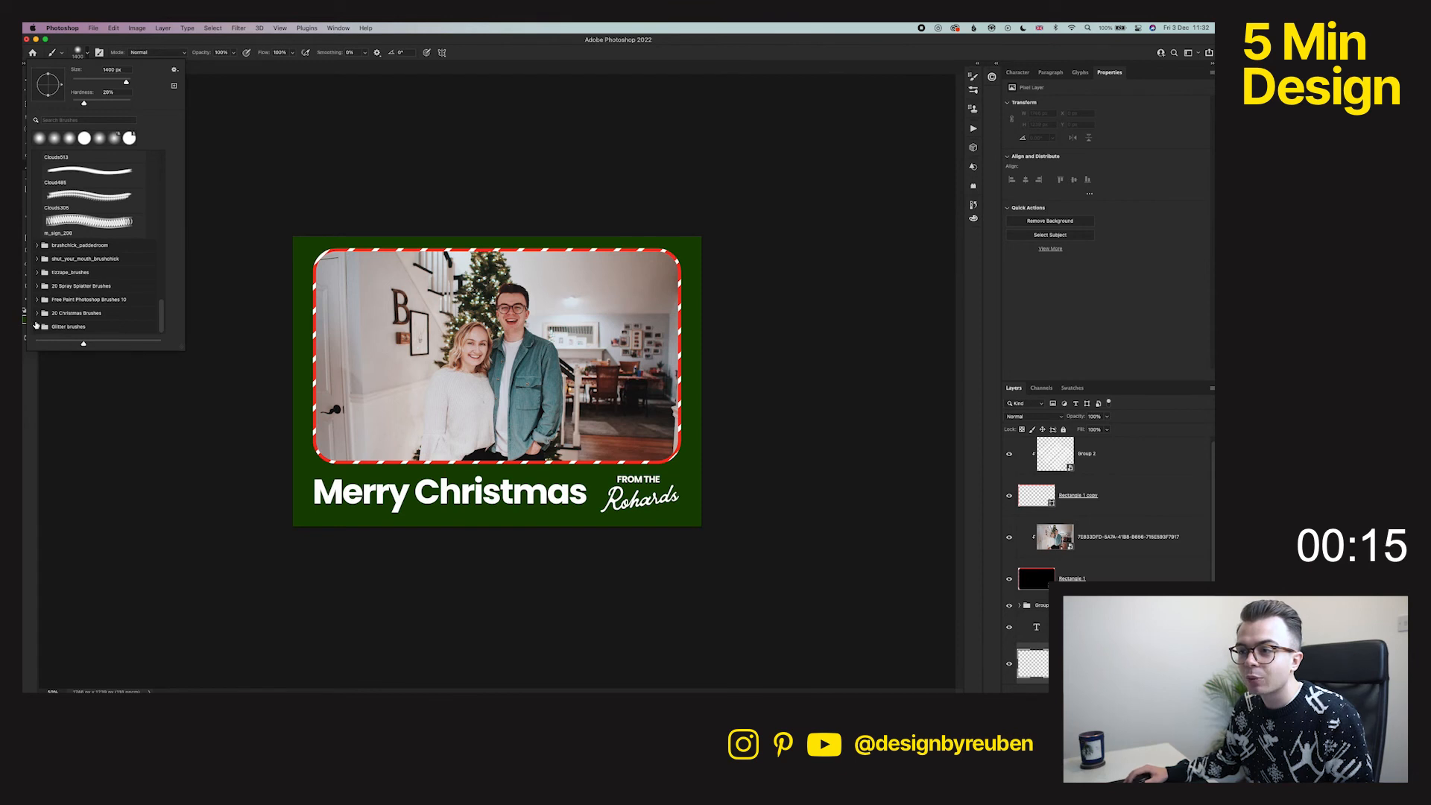
pyautogui.click(38, 299)
pyautogui.click(37, 285)
pyautogui.scroll(-8, 63, 298)
pyautogui.scroll(5, 82, 310)
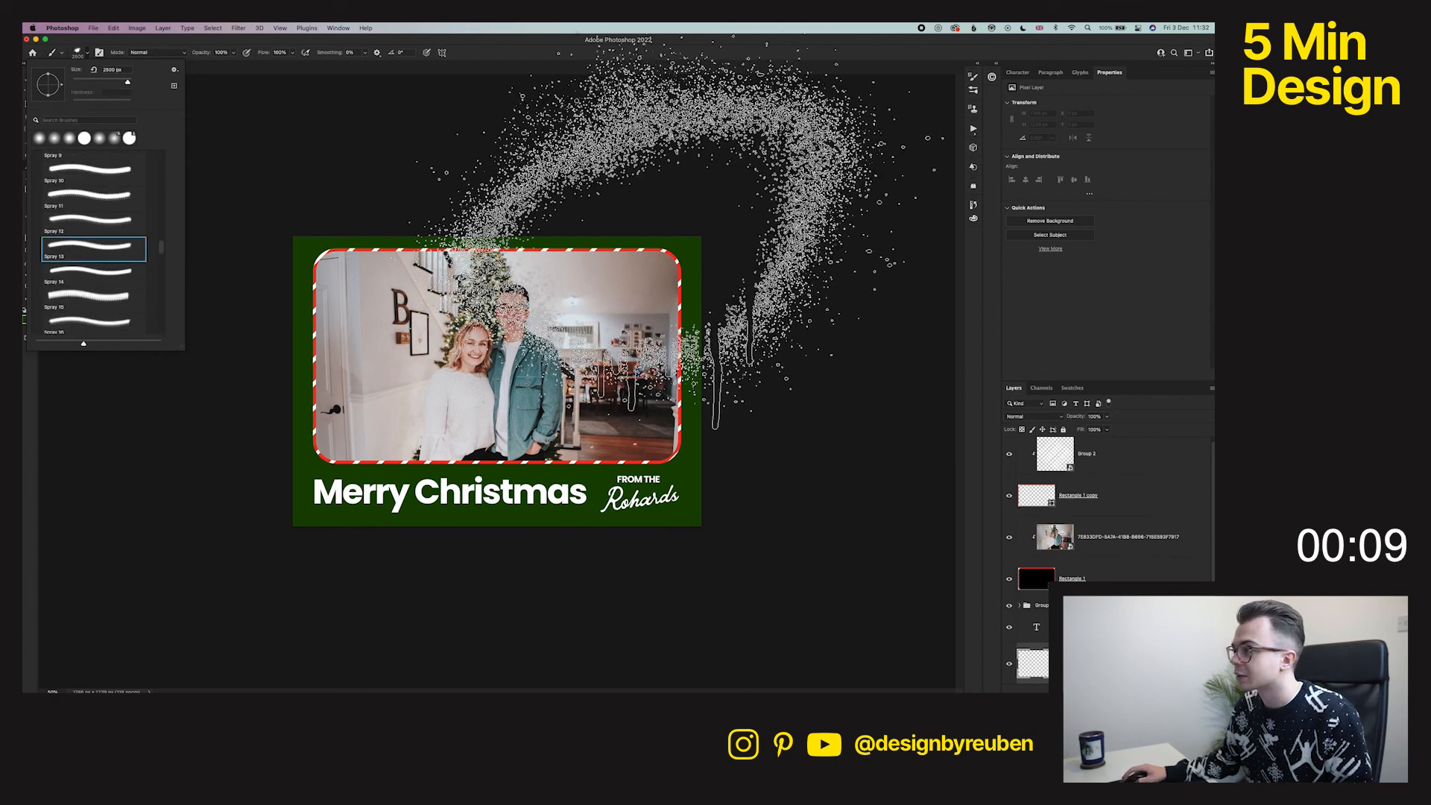
# - Try stamping the spray splatter on the new layer over the card's right side, and undo the last stamp
pyautogui.click(643, 228)
pyautogui.click(720, 501)
pyautogui.press('super+z')
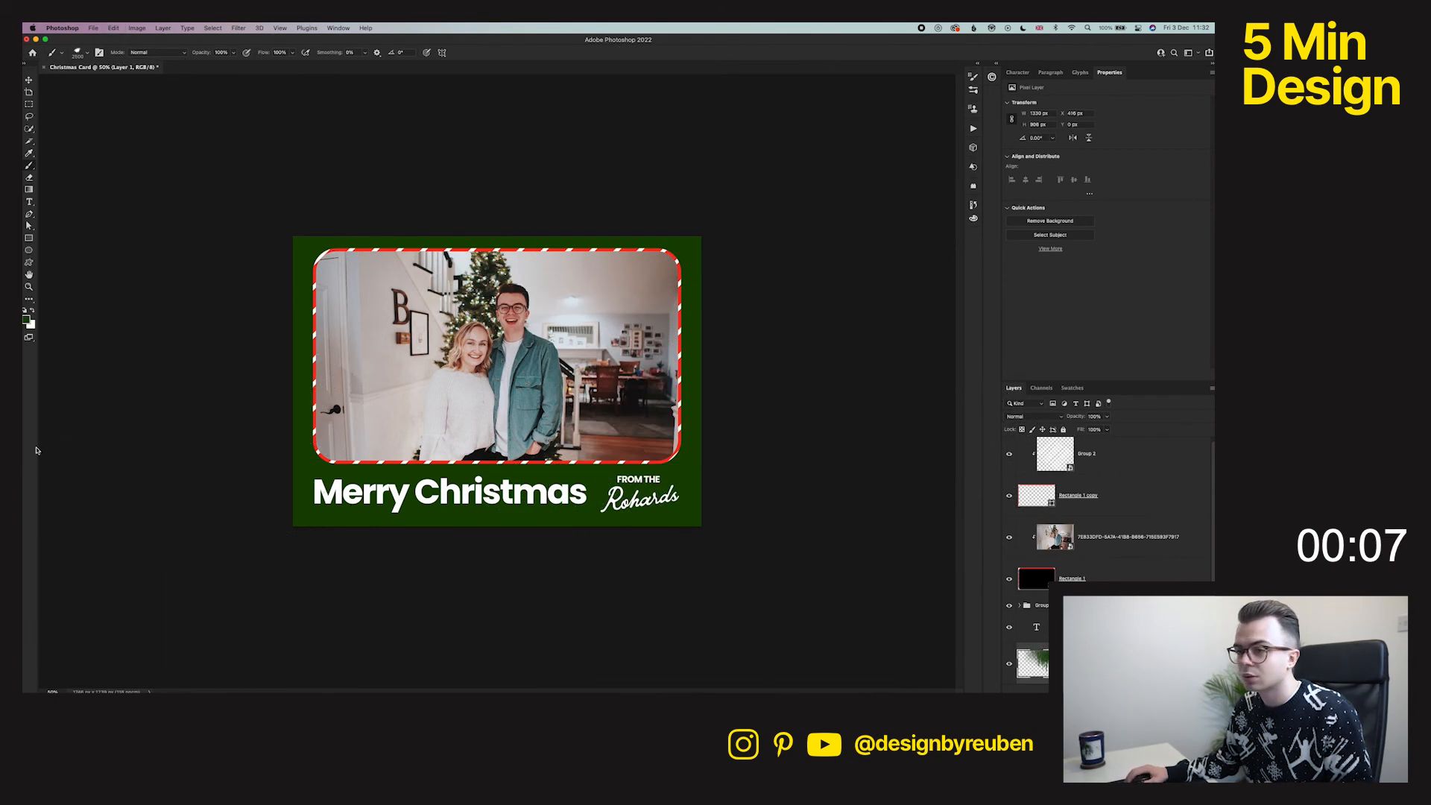